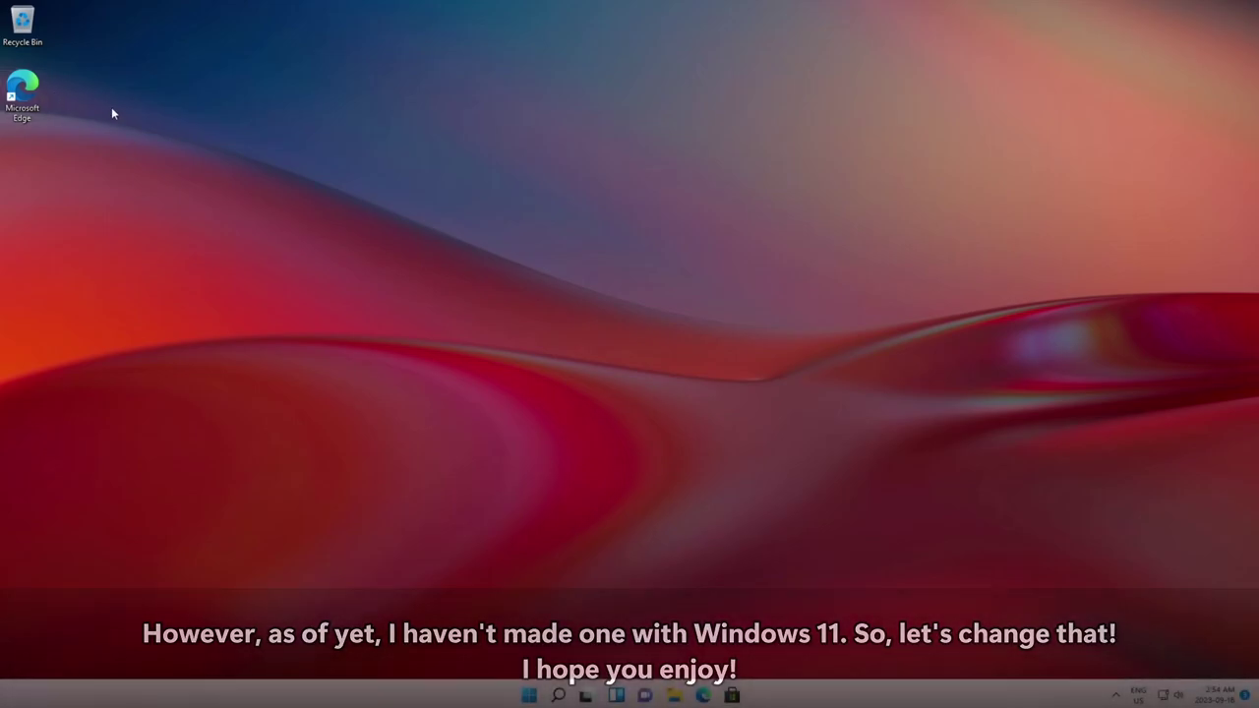
Search the web for "winaero tweaker" and start the Winaero Tweaker download from winaerotweaker.com
text(winae)
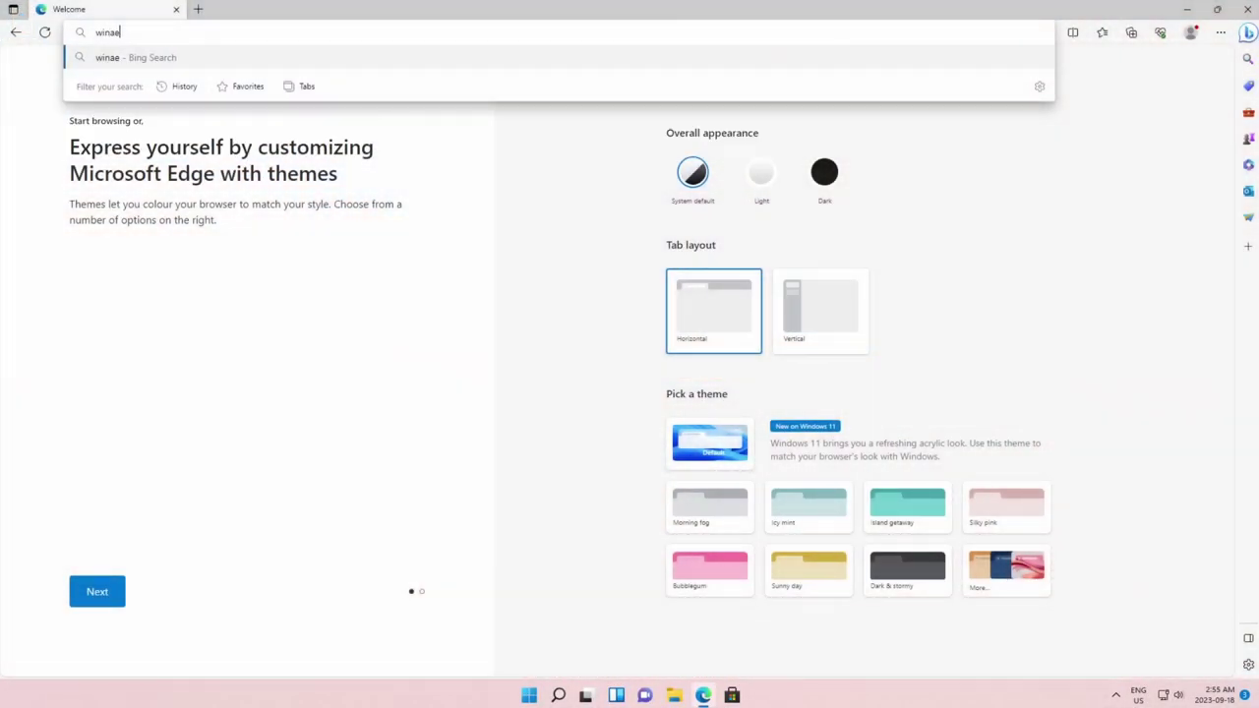
text(ro tweaker)
key(Return)
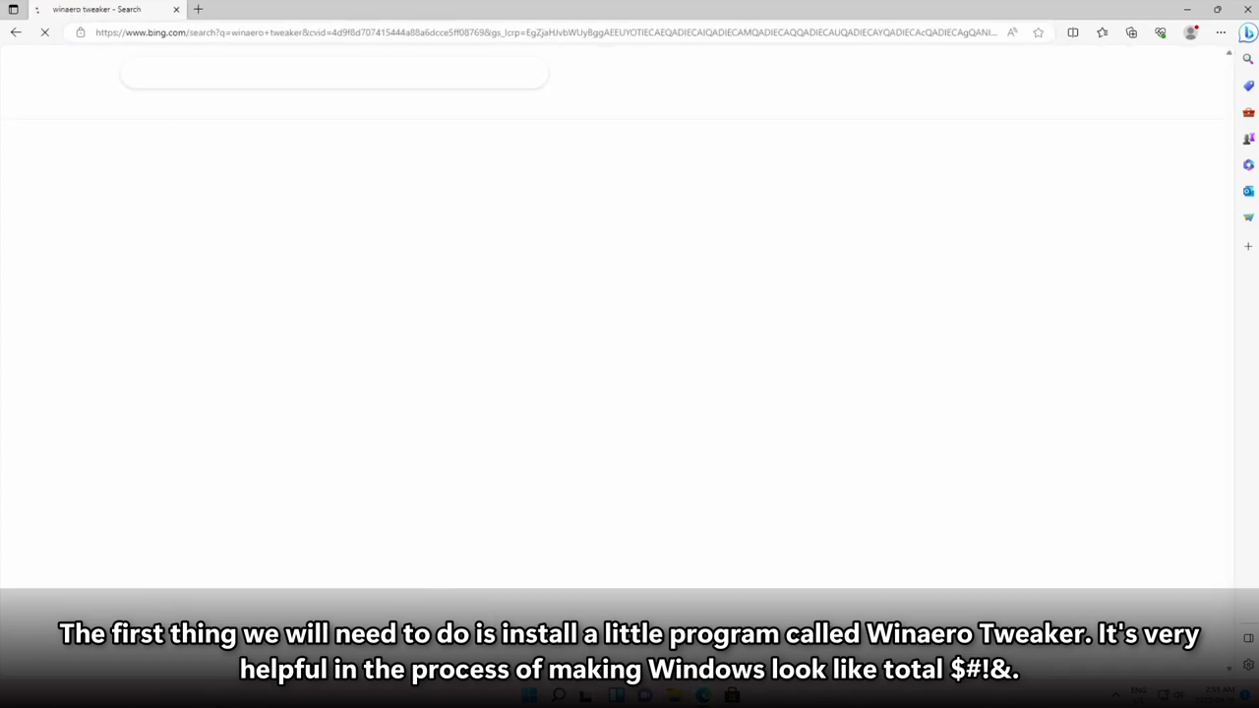
click(222, 191)
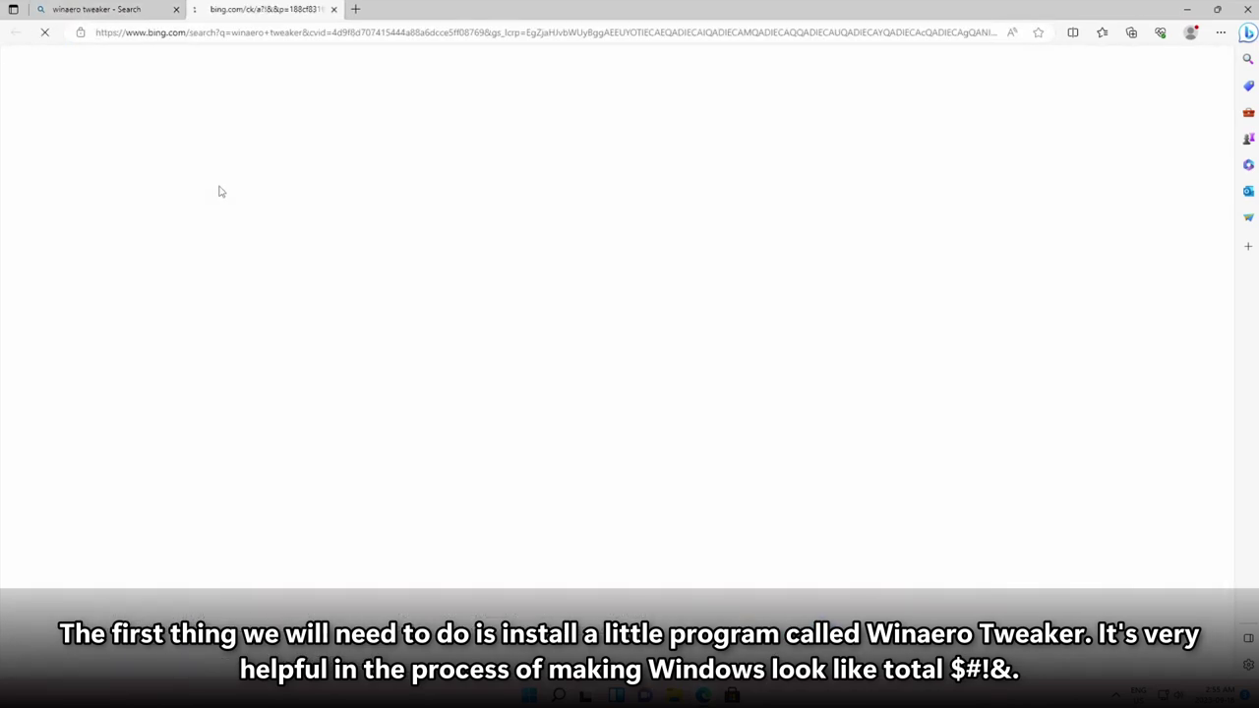
scroll(357, 192, down, 2)
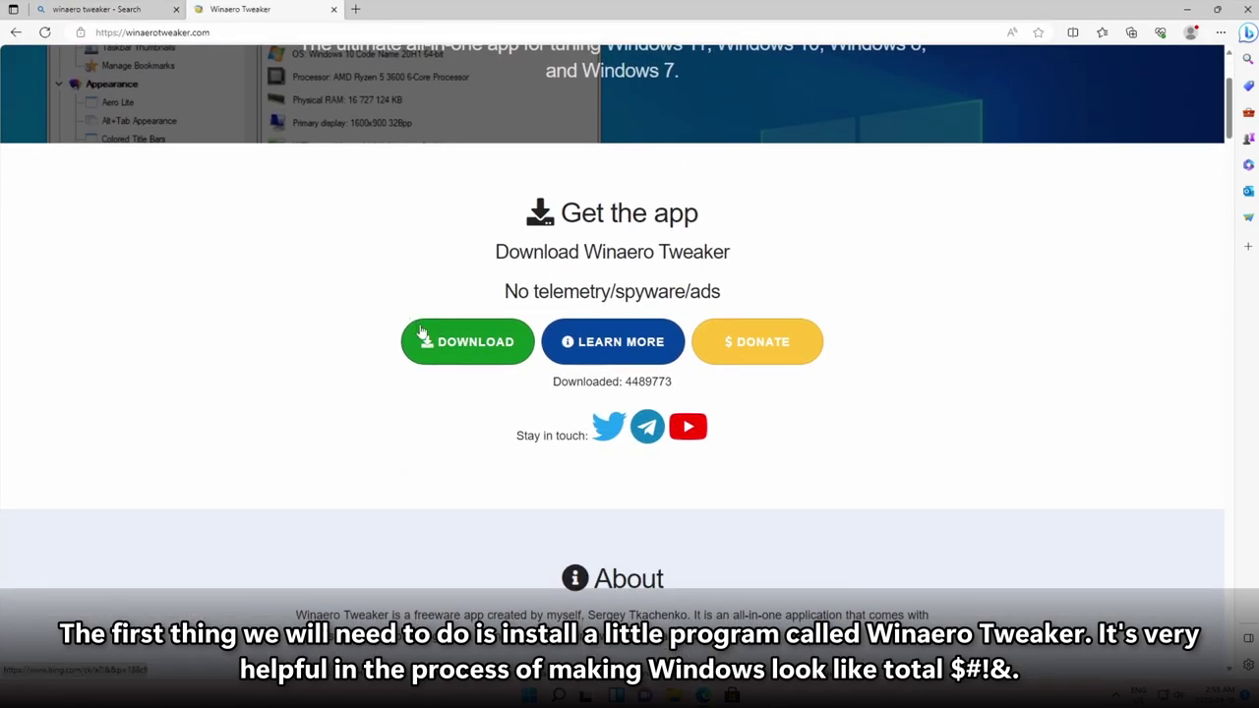
click(450, 339)
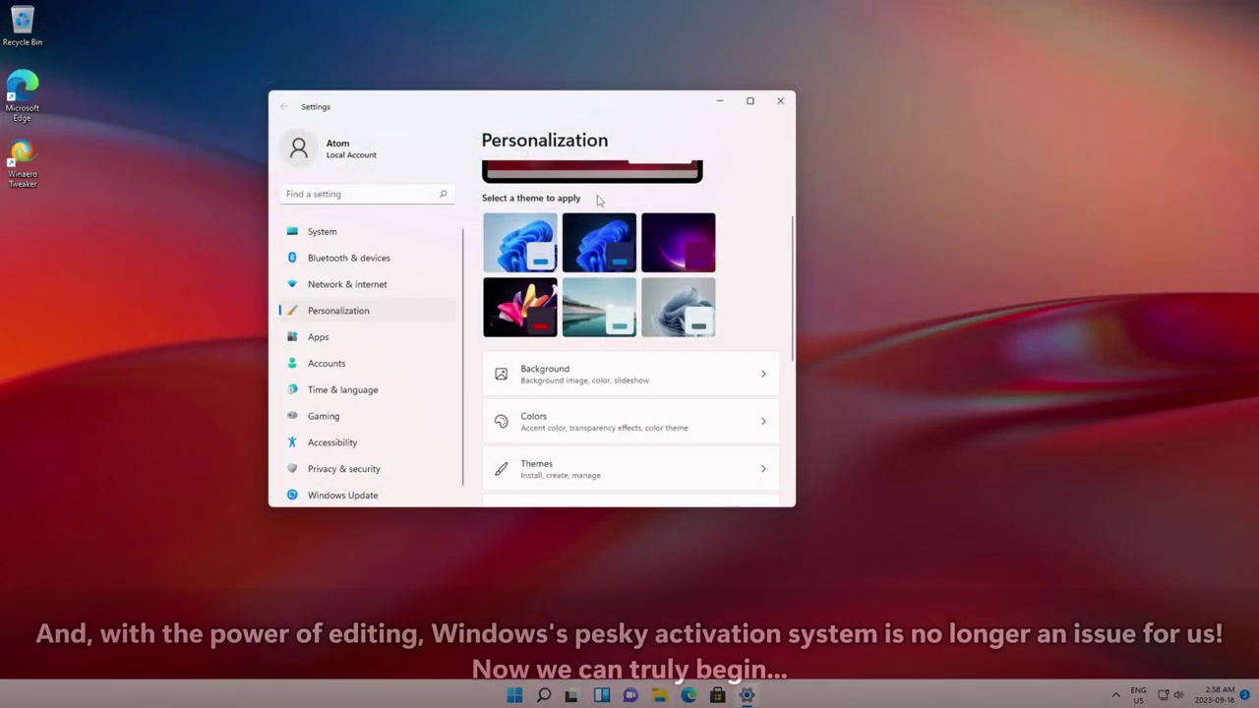
Look through the Personalization settings, including the Background and Colors pages, for appearance options to change
scroll(568, 307, up, 1)
scroll(568, 306, up, 1)
scroll(669, 359, down, 2)
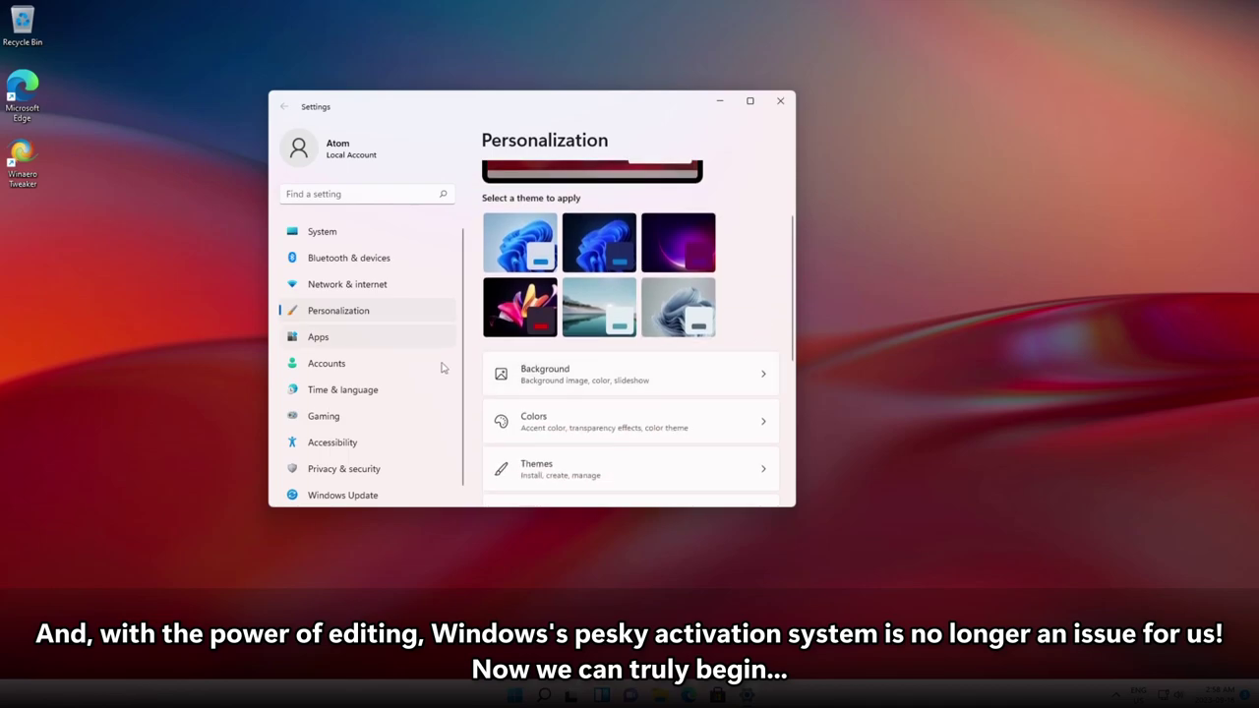
click(610, 380)
key(alt+Left)
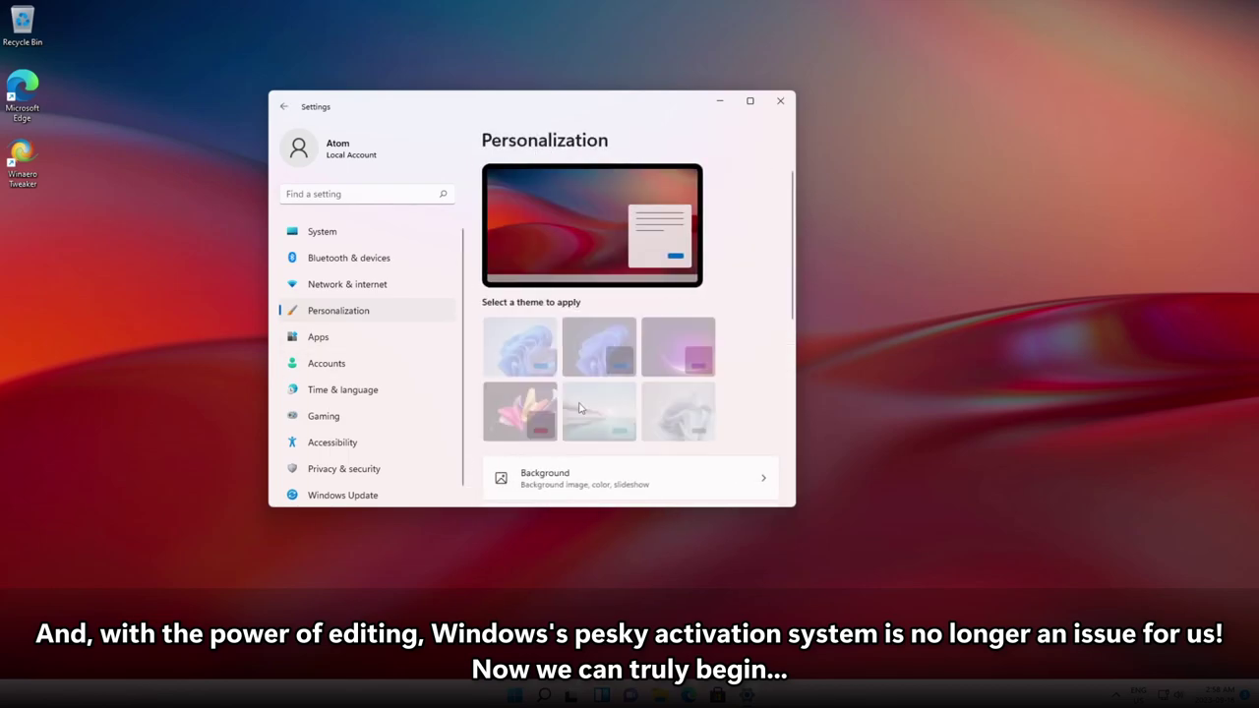
scroll(583, 411, down, 2)
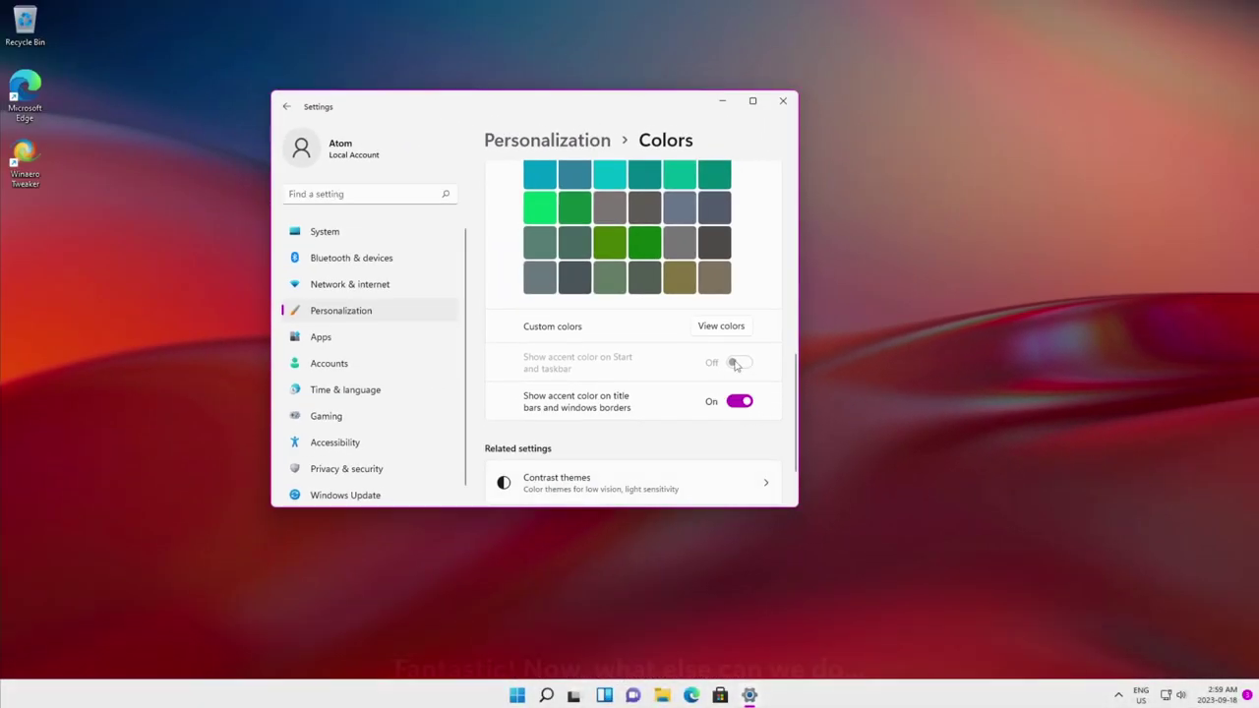
scroll(735, 365, down, 1)
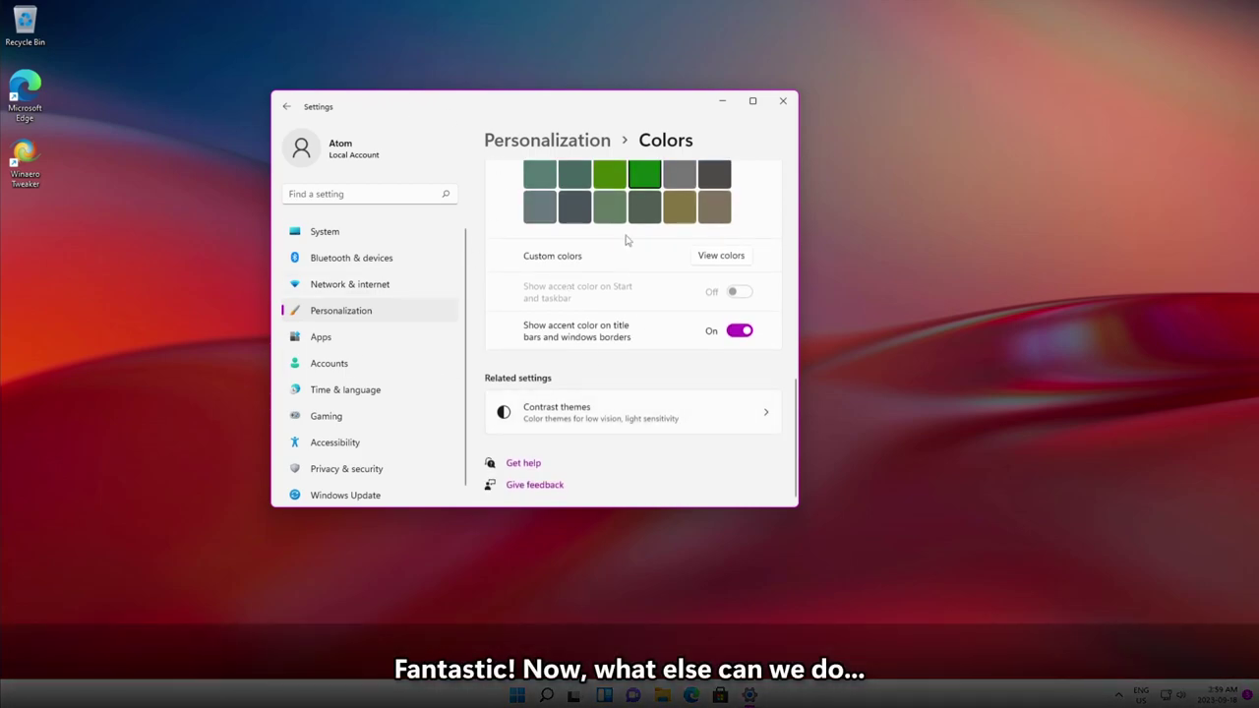
scroll(632, 208, up, 3)
drag(500, 106, 497, 186)
key(super)
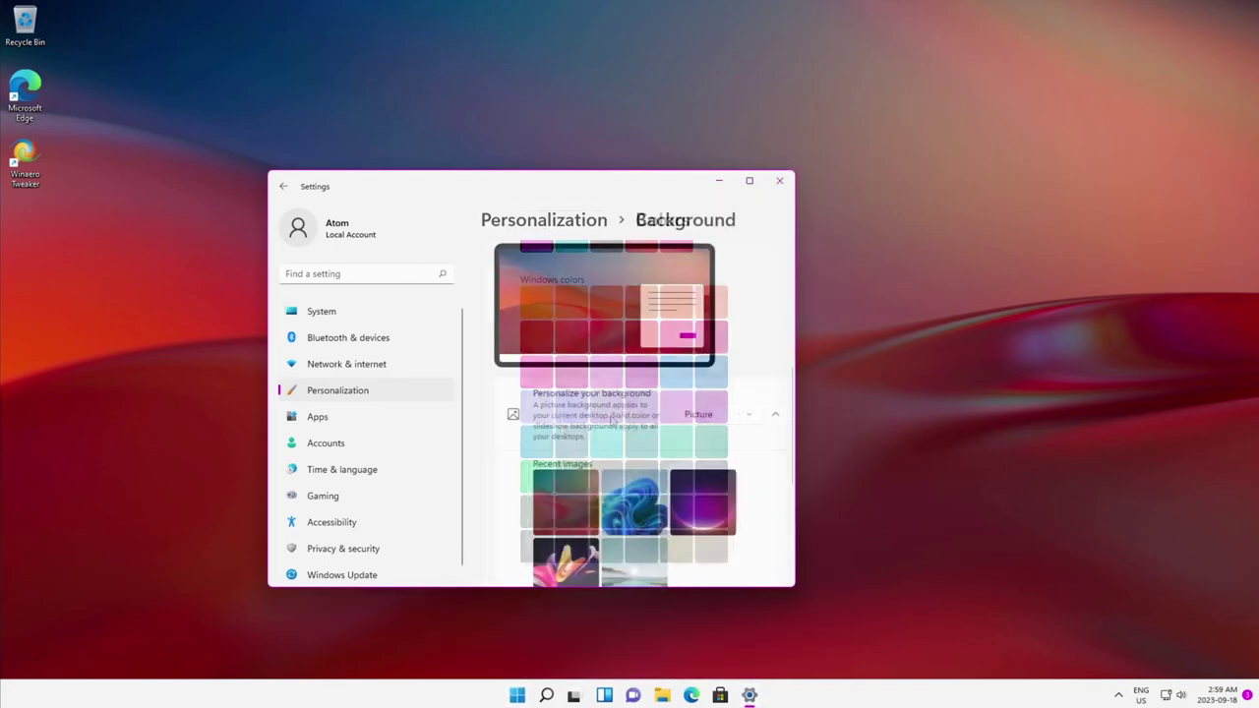
Try a grey-green solid colour for the desktop background, switch it to magenta, and close Settings
scroll(691, 364, down, 1)
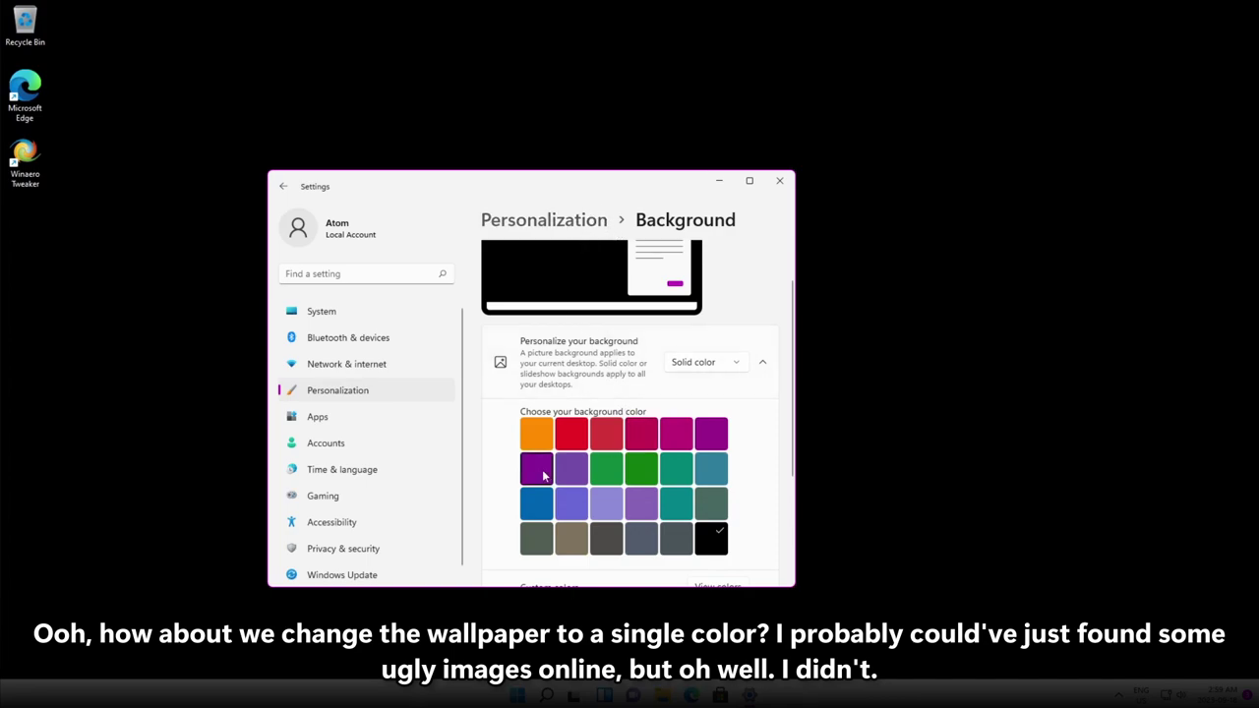
click(540, 533)
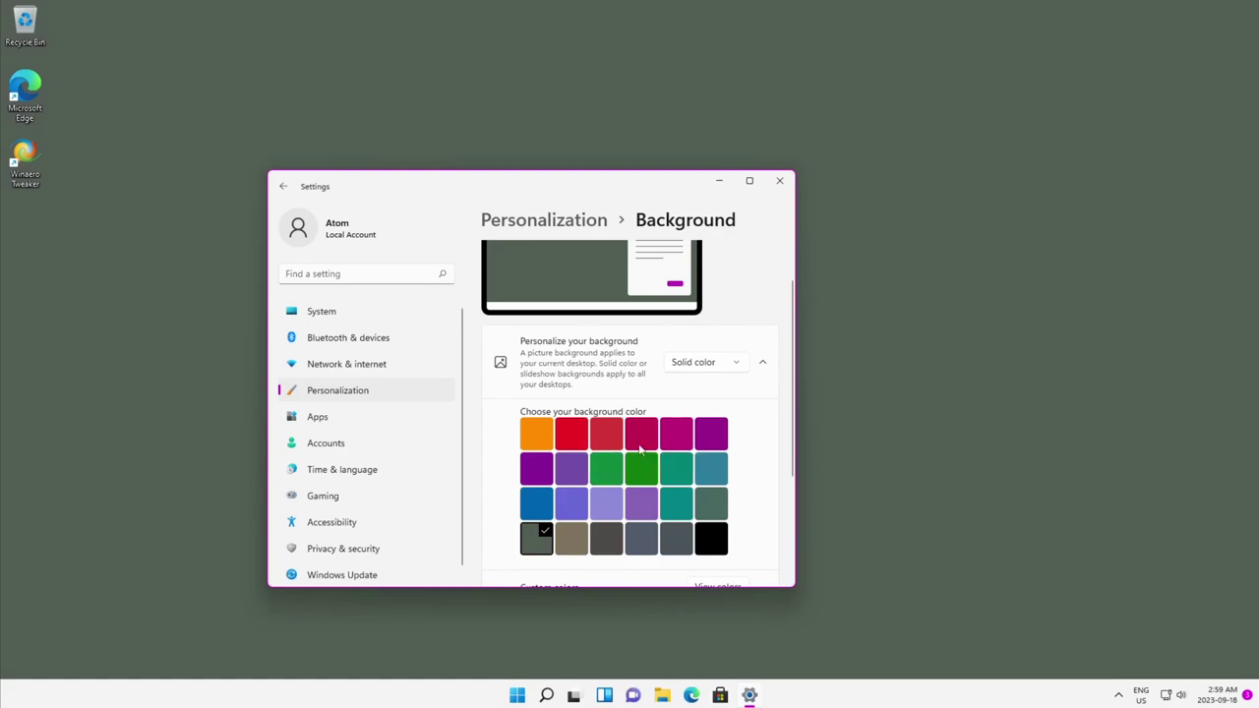
click(678, 433)
drag(607, 175, 646, 171)
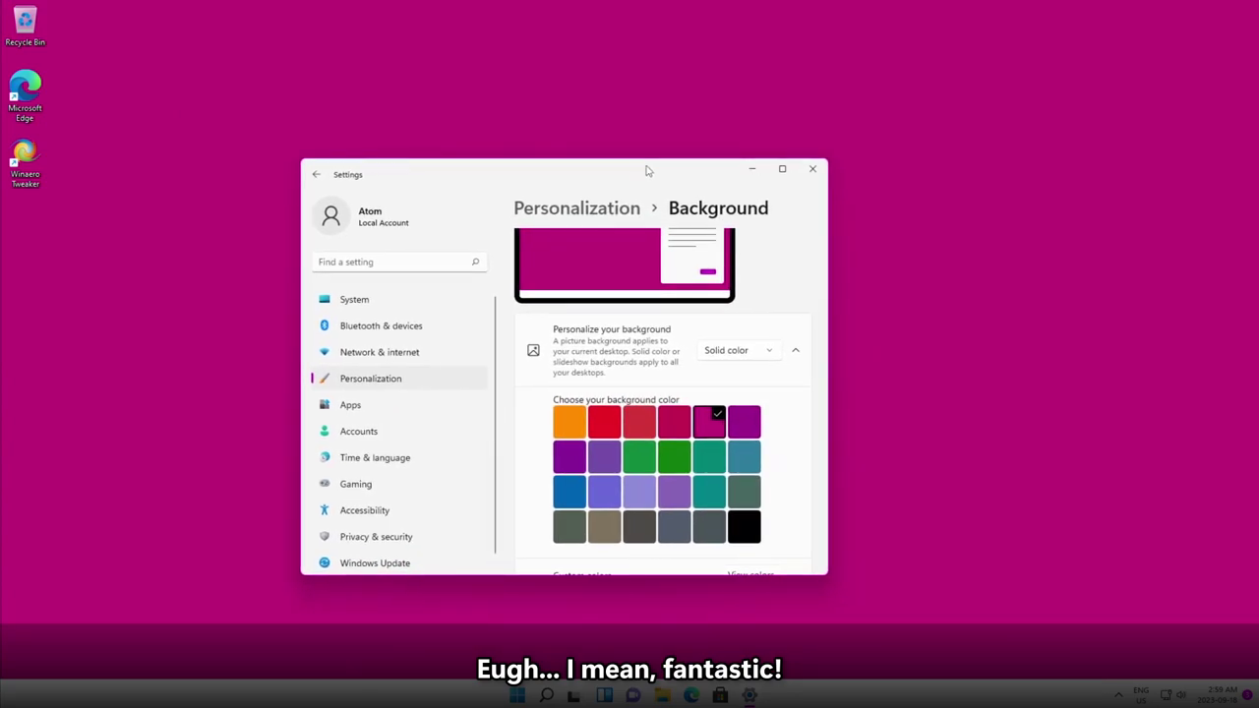
click(812, 168)
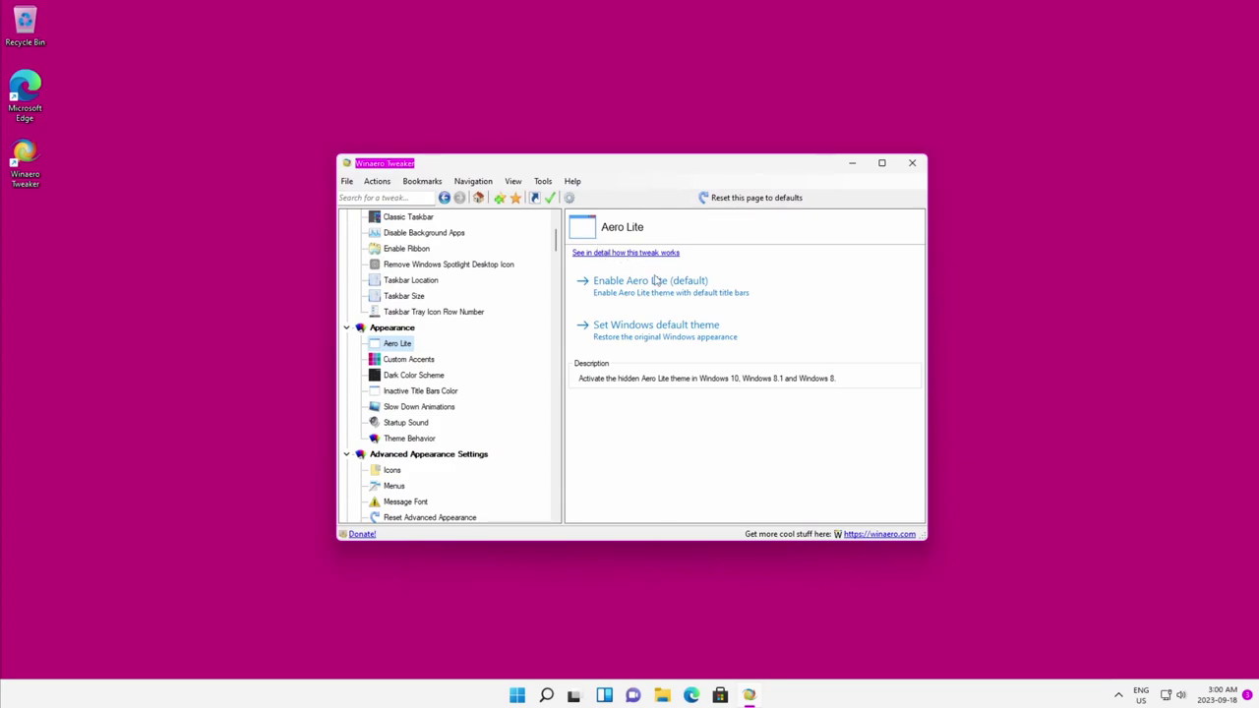
Enable the Aero Lite theme and reposition the Winaero Tweaker window near the middle of the desktop
click(653, 281)
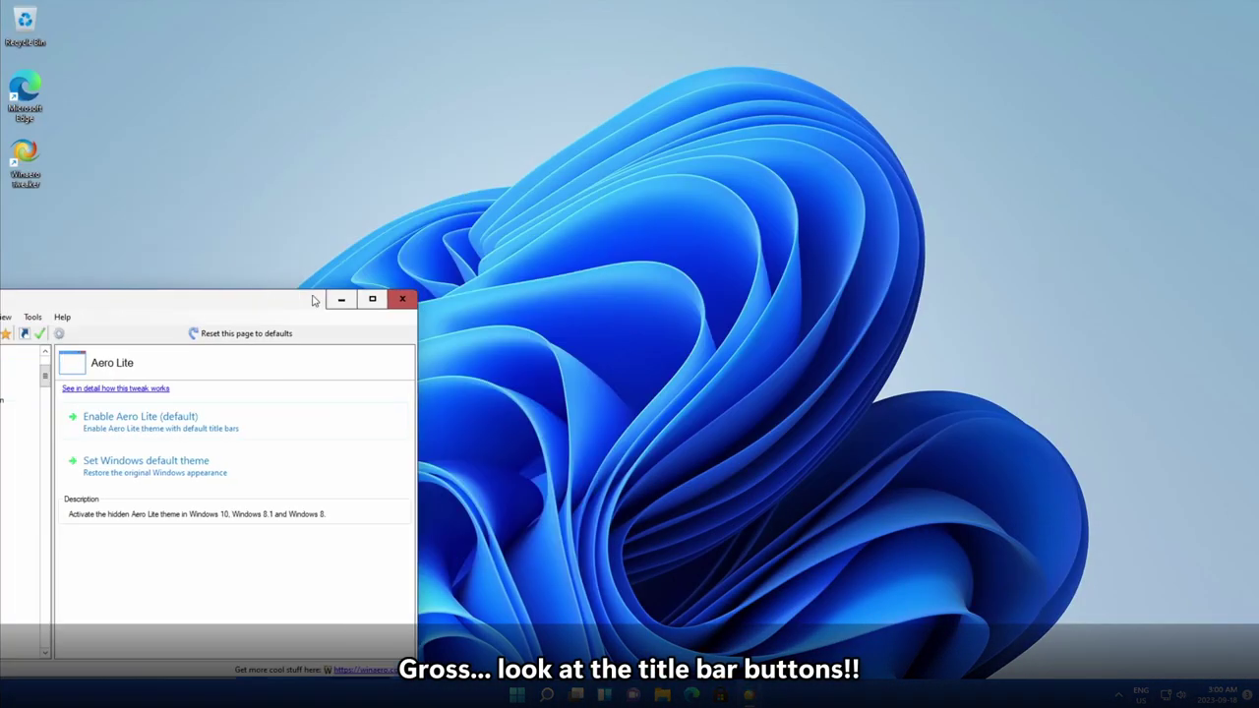
drag(313, 300, 673, 231)
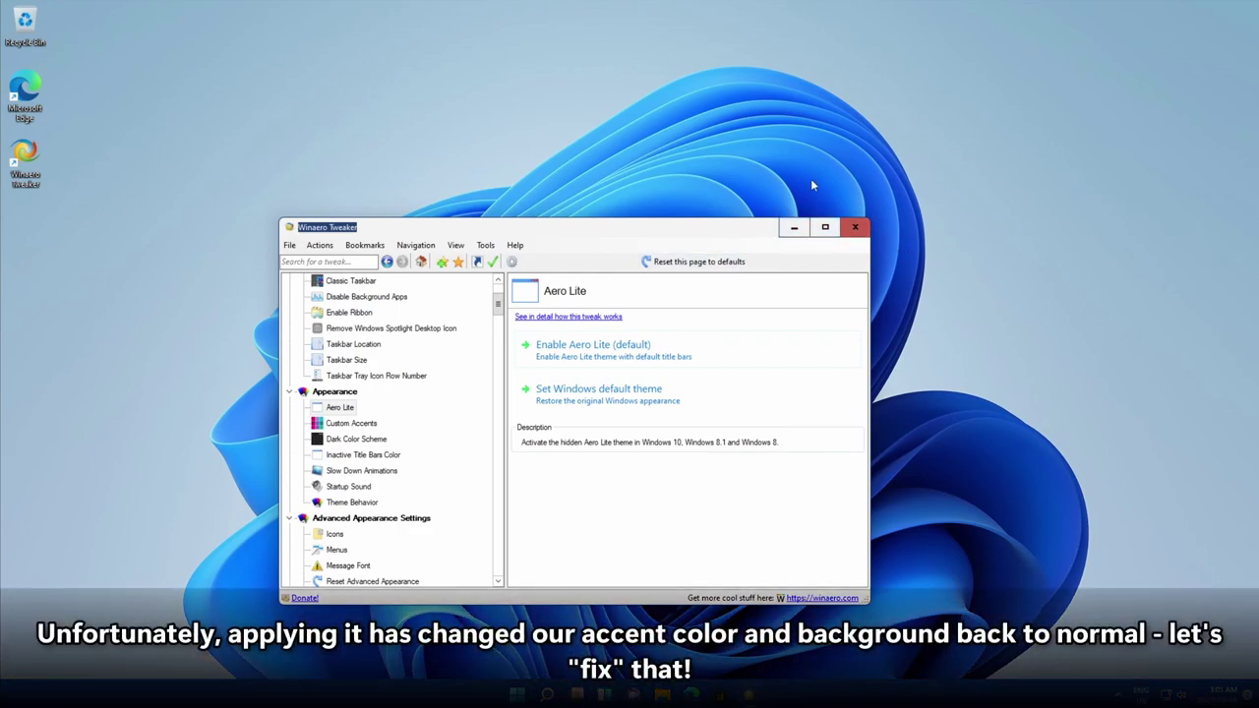
drag(691, 216, 646, 147)
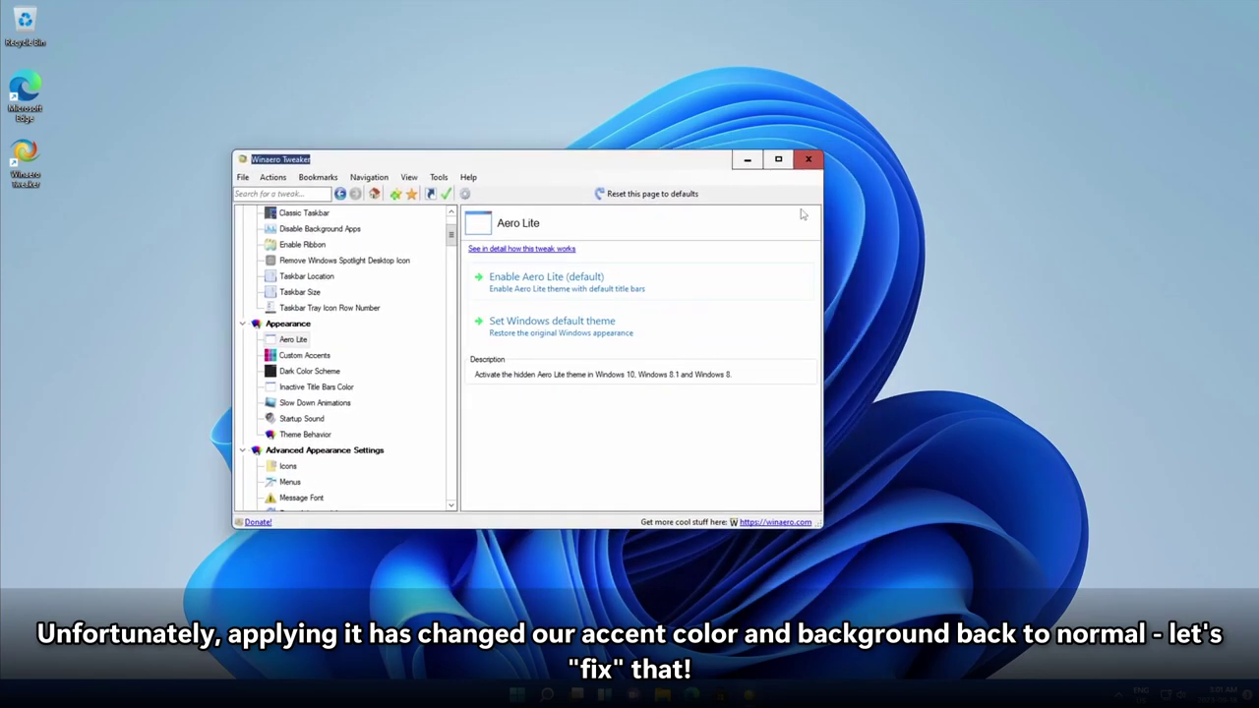
Switch to the Windows personalization colour settings and set the accent colour to bright magenta from the recent colours
right_click(936, 212)
click(987, 338)
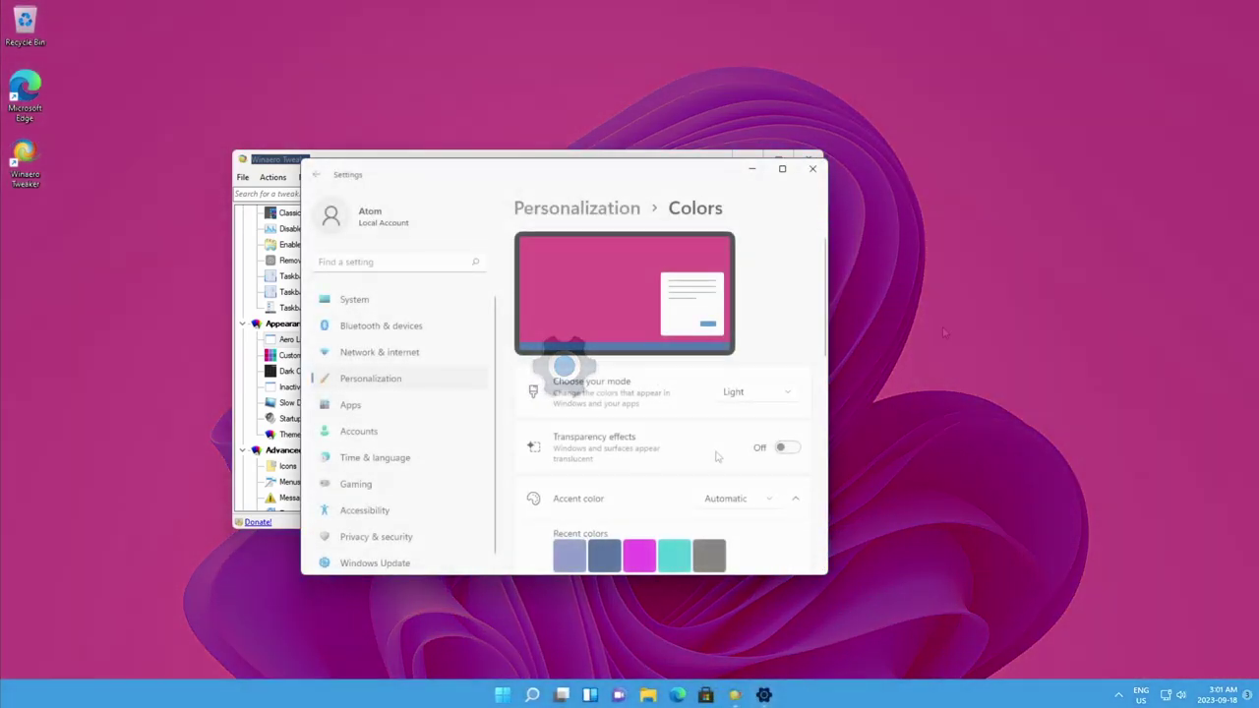
scroll(705, 450, down, 1)
click(648, 457)
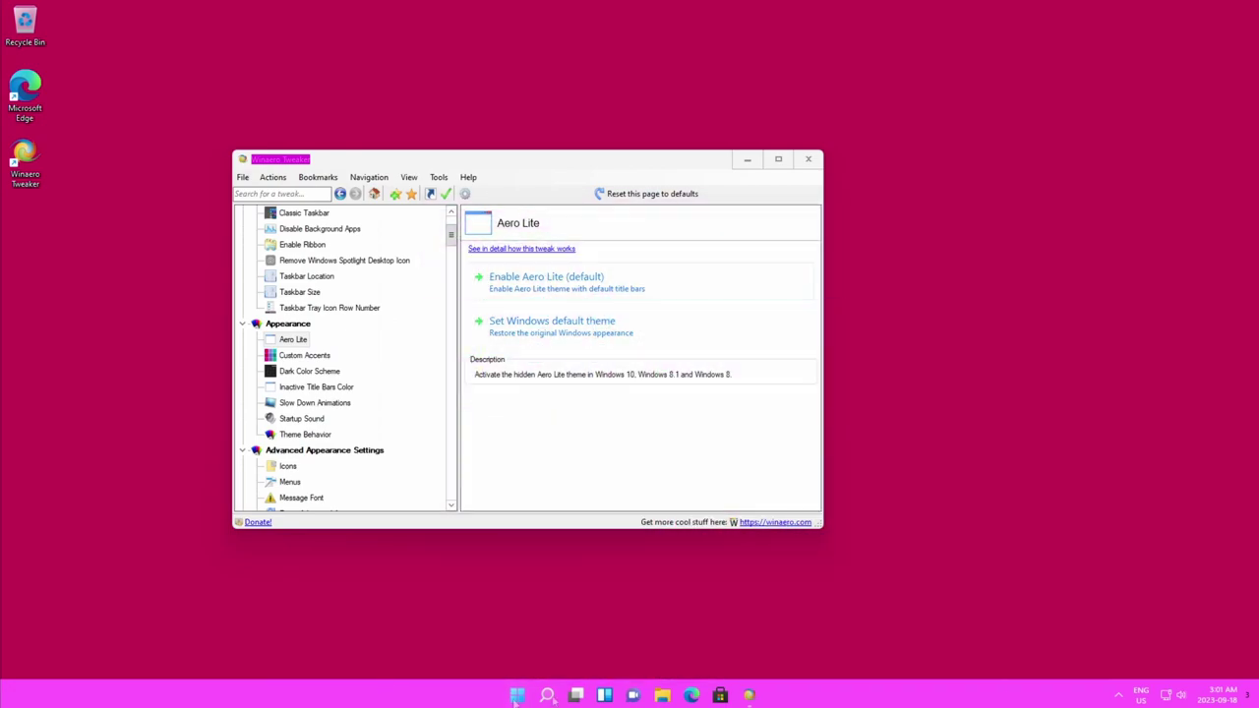
Open the Start menu to check how the accent colour looks on it
click(515, 697)
click(515, 696)
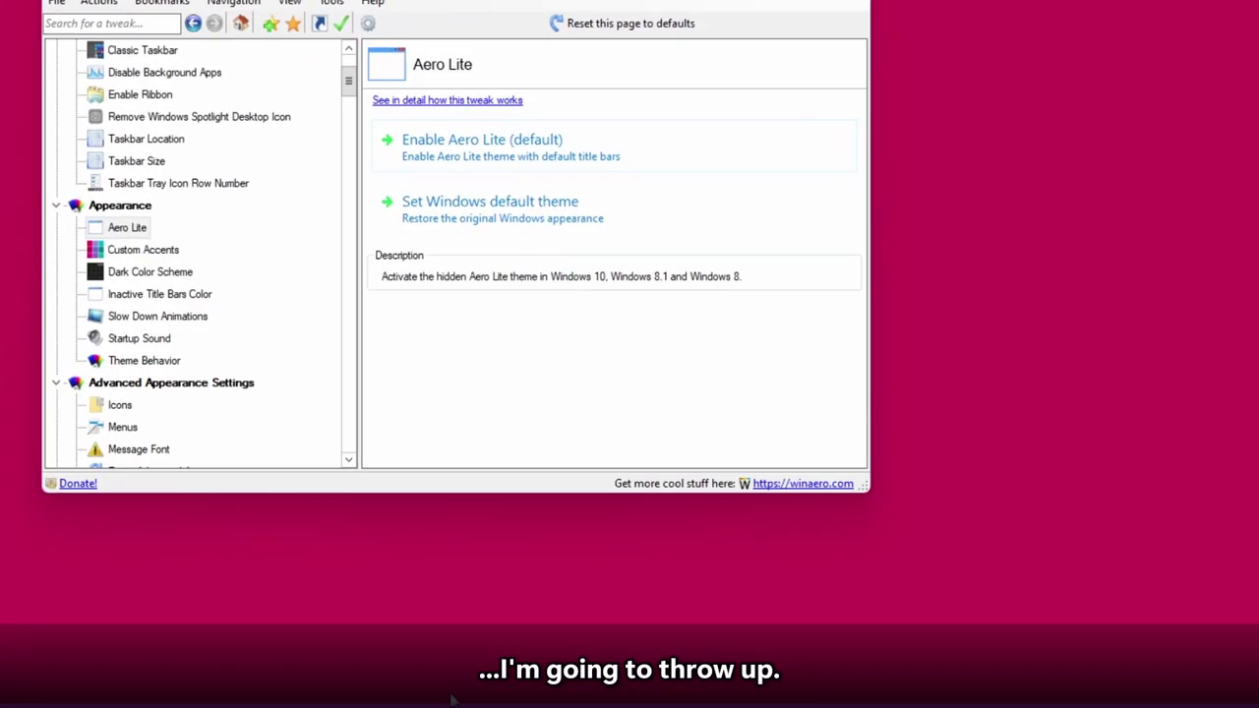
click(515, 696)
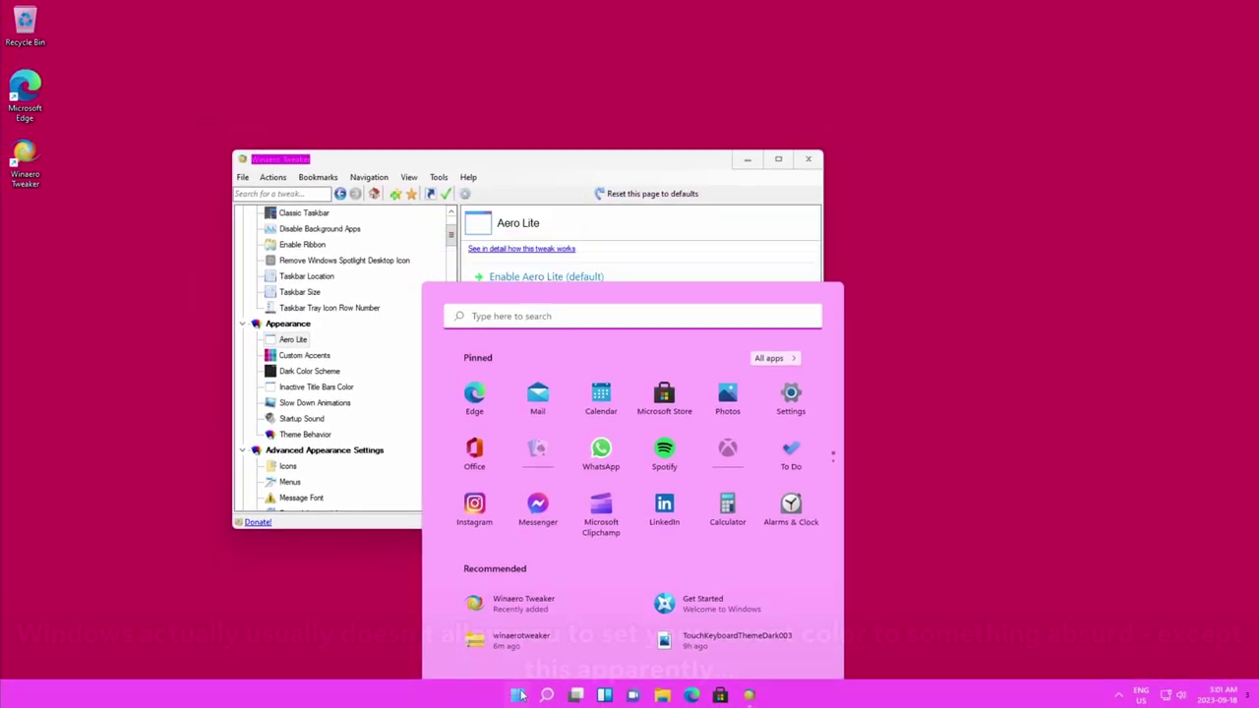
Try the slow down window animations tweak in the Appearance group and postpone signing out
click(152, 316)
click(151, 316)
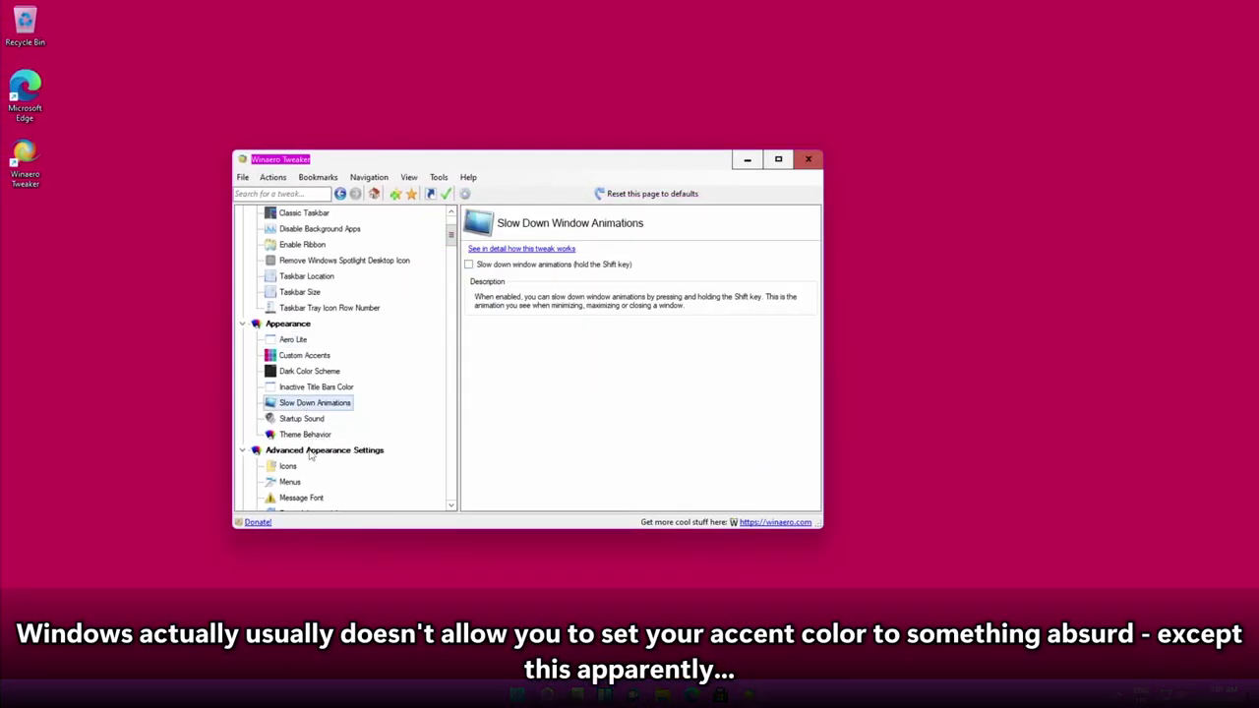
click(553, 266)
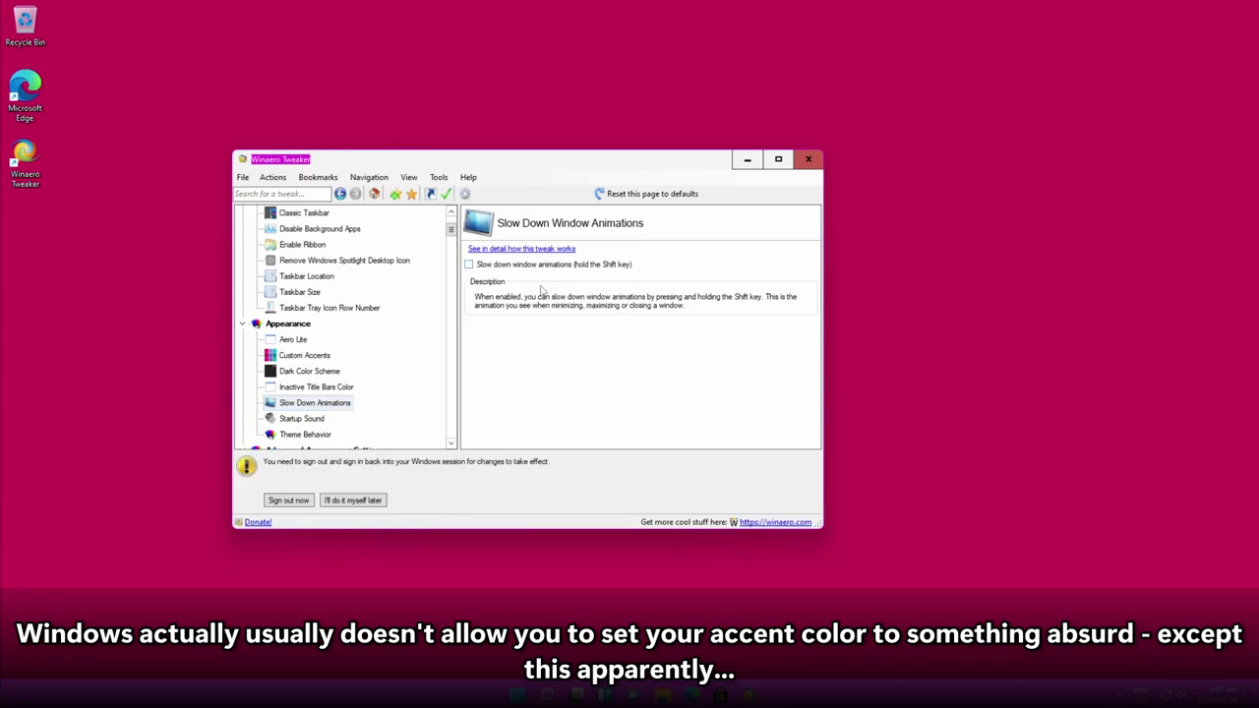
click(359, 502)
Look through the Theme Behavior tweak and the Icons page of the advanced appearance settings
click(310, 436)
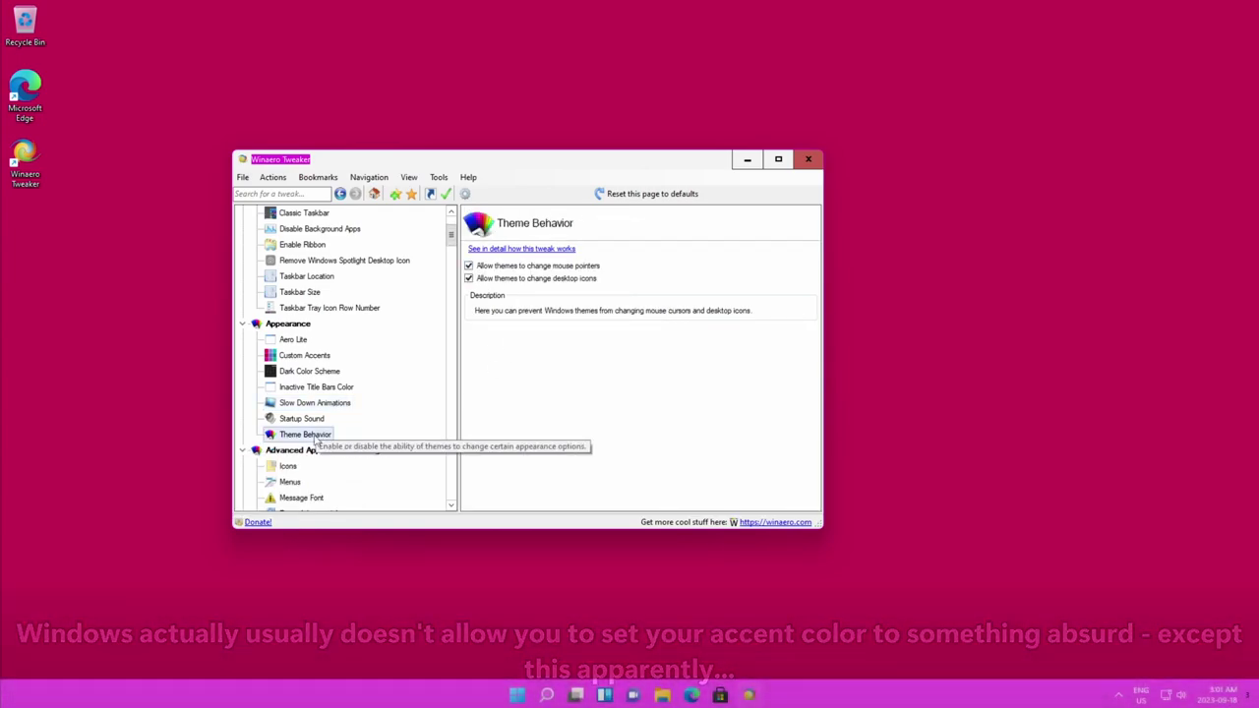
click(288, 466)
scroll(295, 413, down, 3)
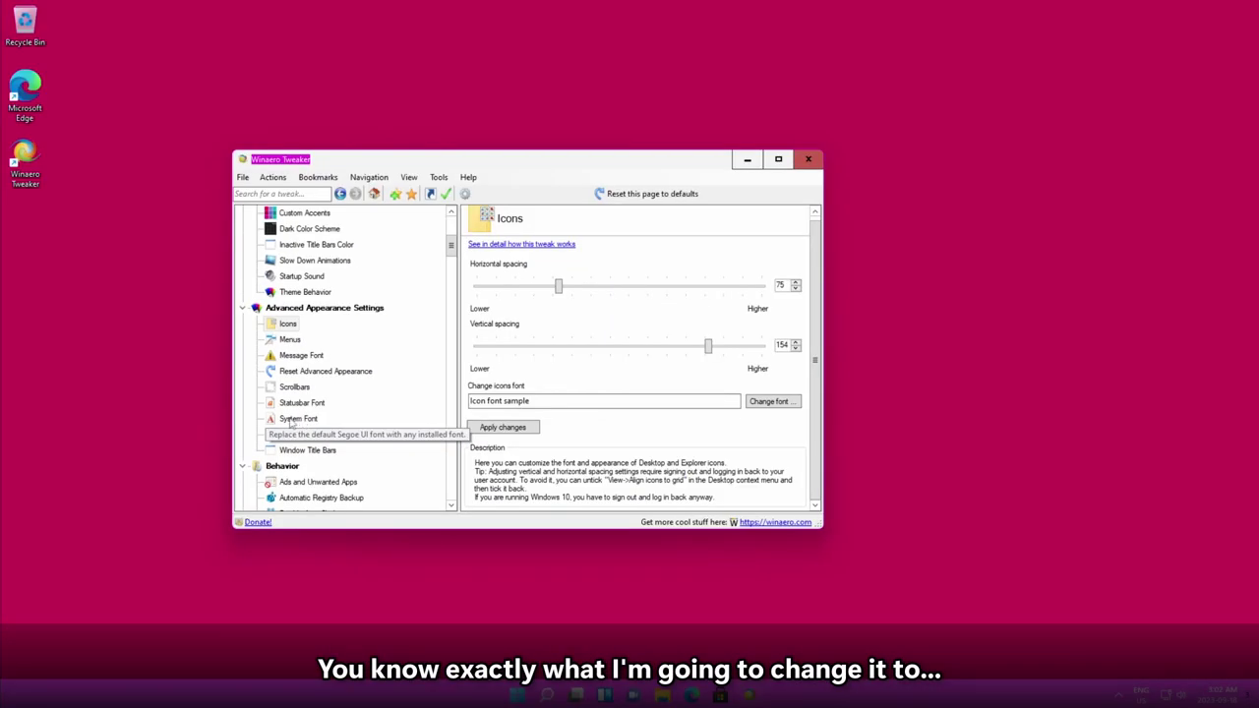
Replace the default system font with Comic Sans MS in the advanced appearance settings
click(300, 418)
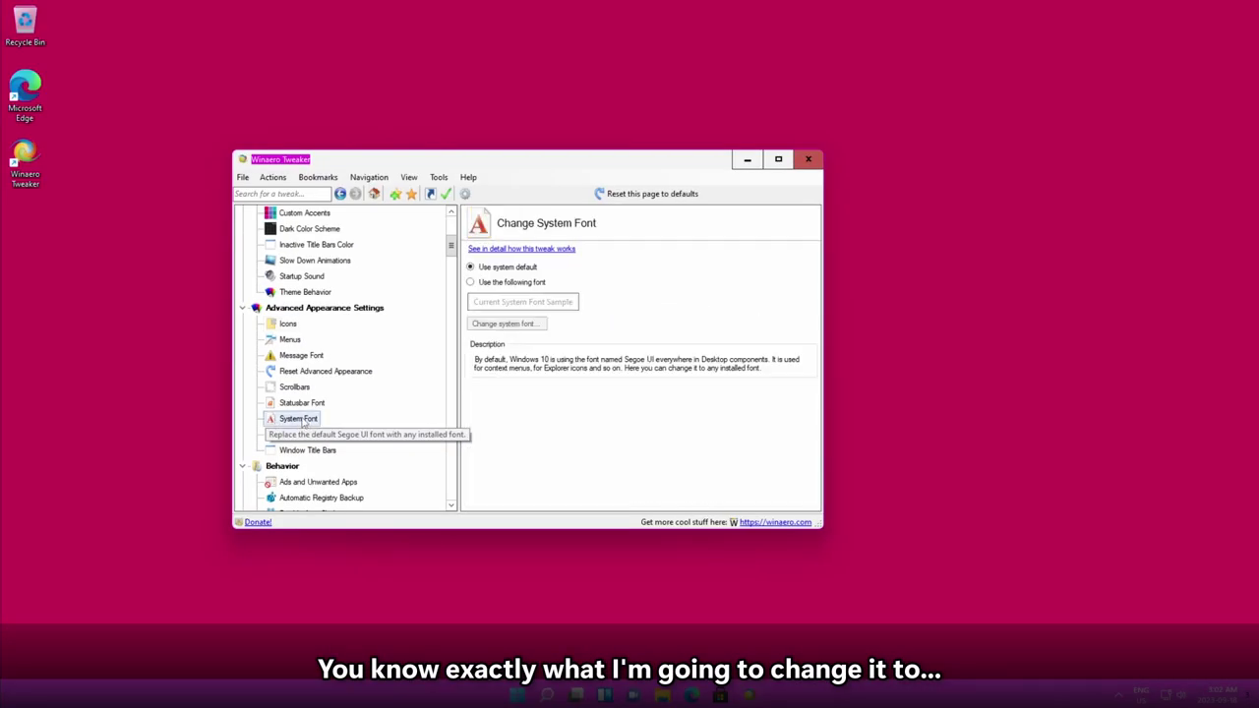
click(511, 283)
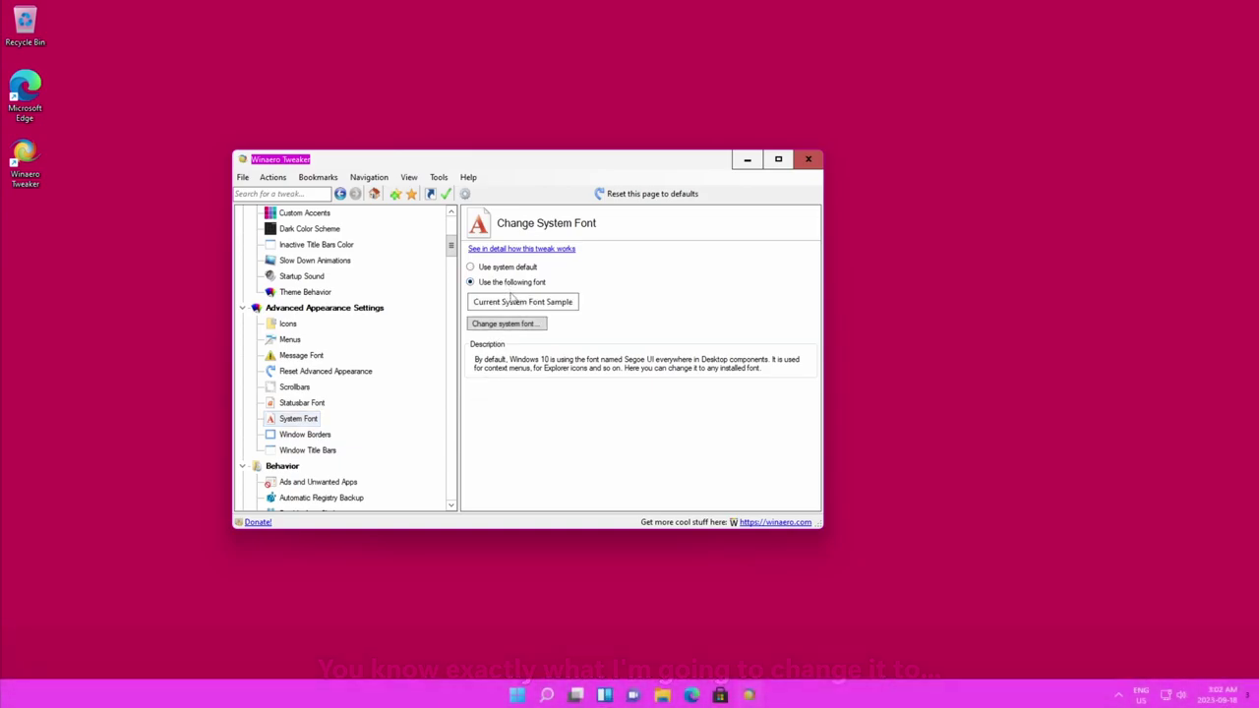
click(513, 325)
scroll(514, 326, down, 2)
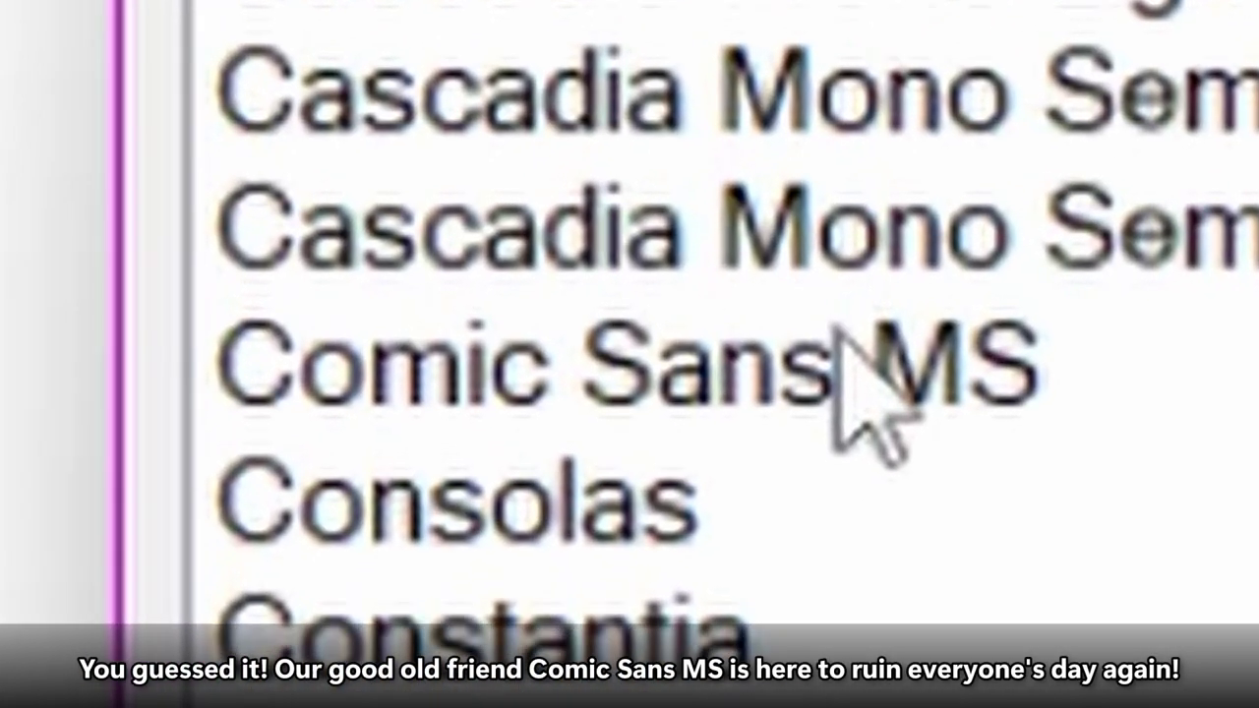
click(495, 376)
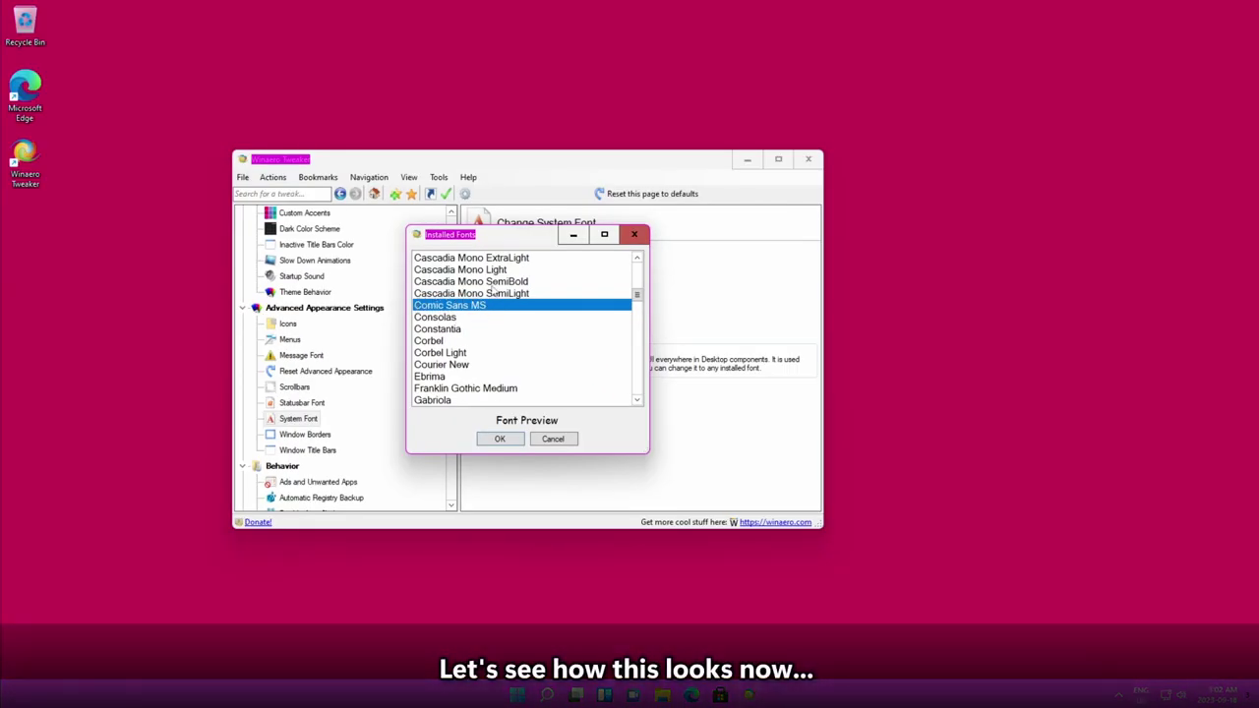
click(499, 439)
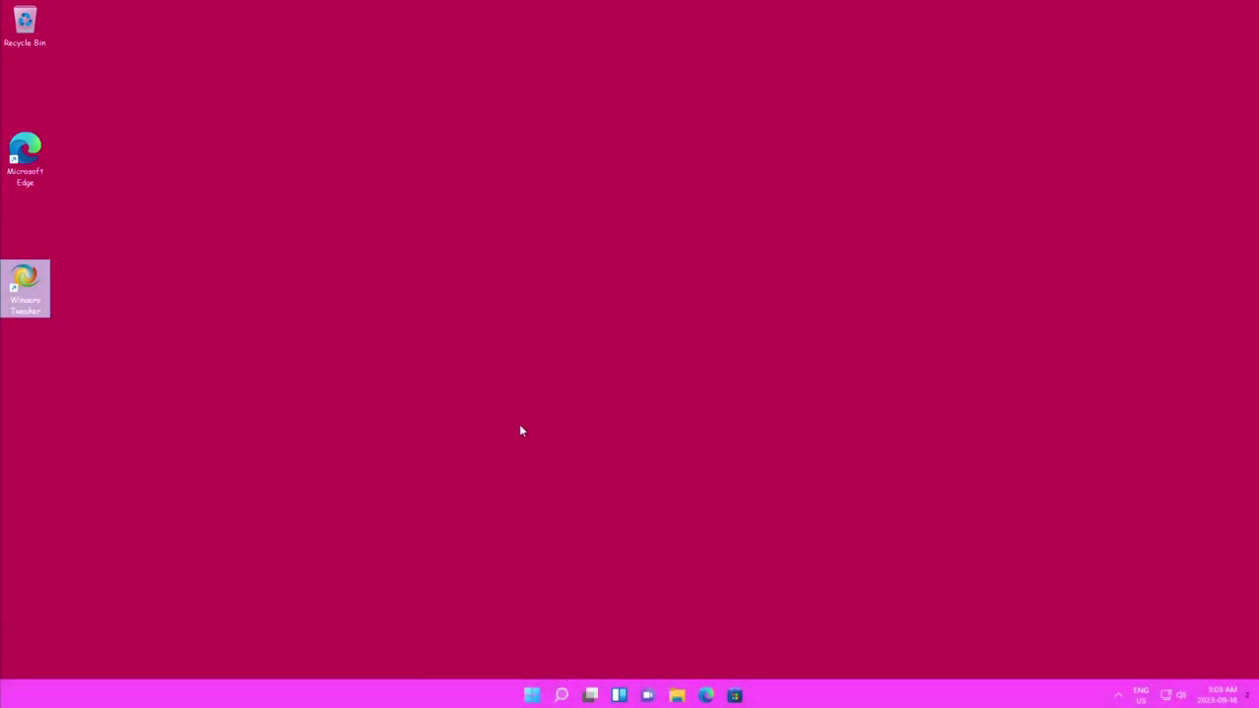
Run winver to view the About Windows box in the new font, and close it
key(super+r)
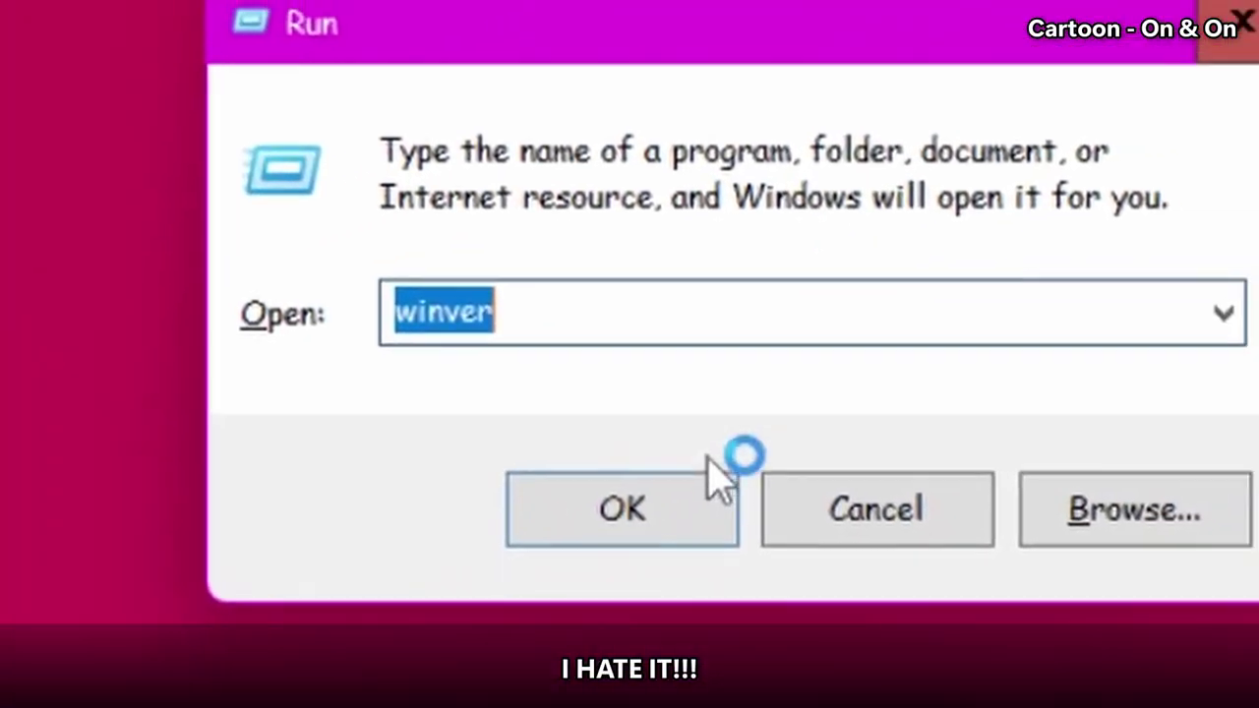
click(626, 506)
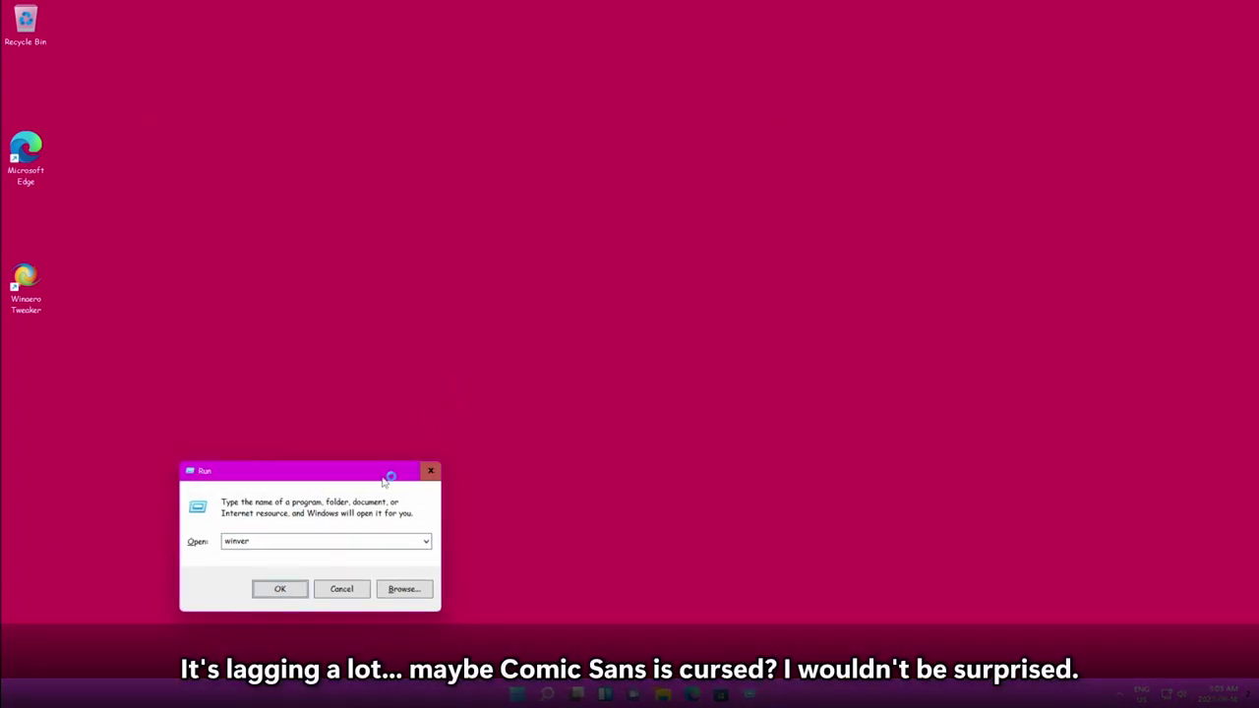
drag(353, 476, 282, 458)
click(232, 579)
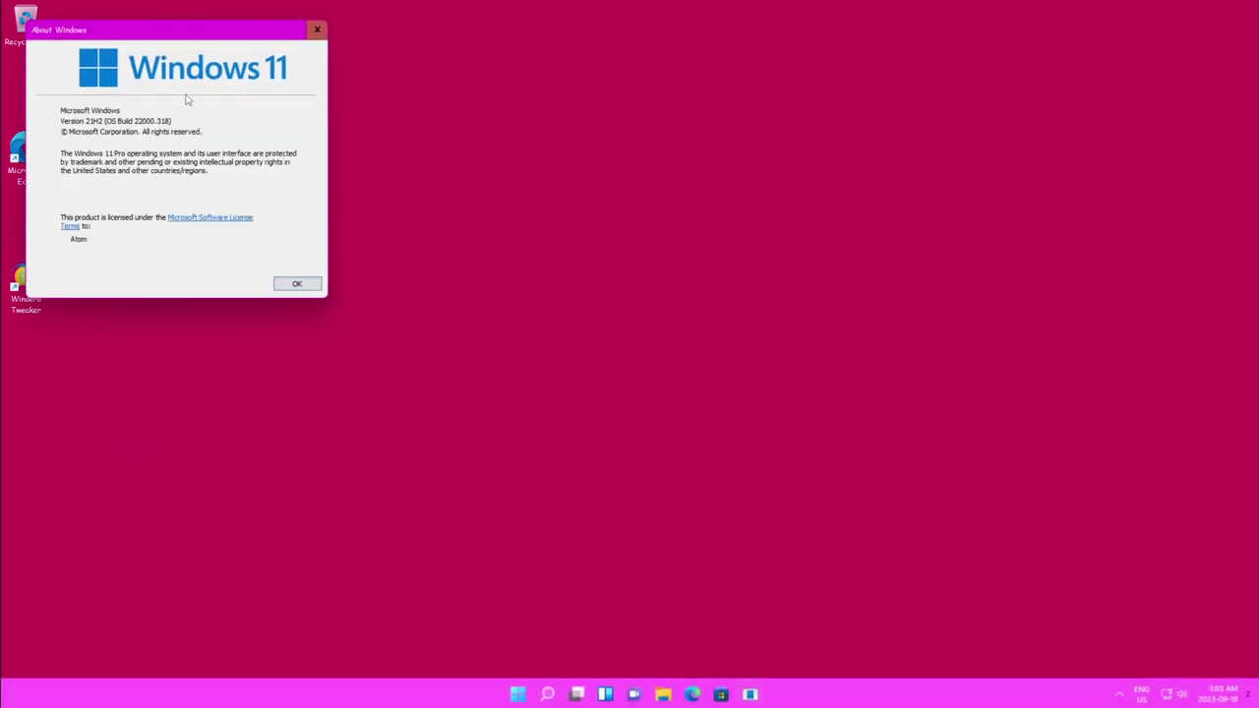
drag(183, 36, 464, 155)
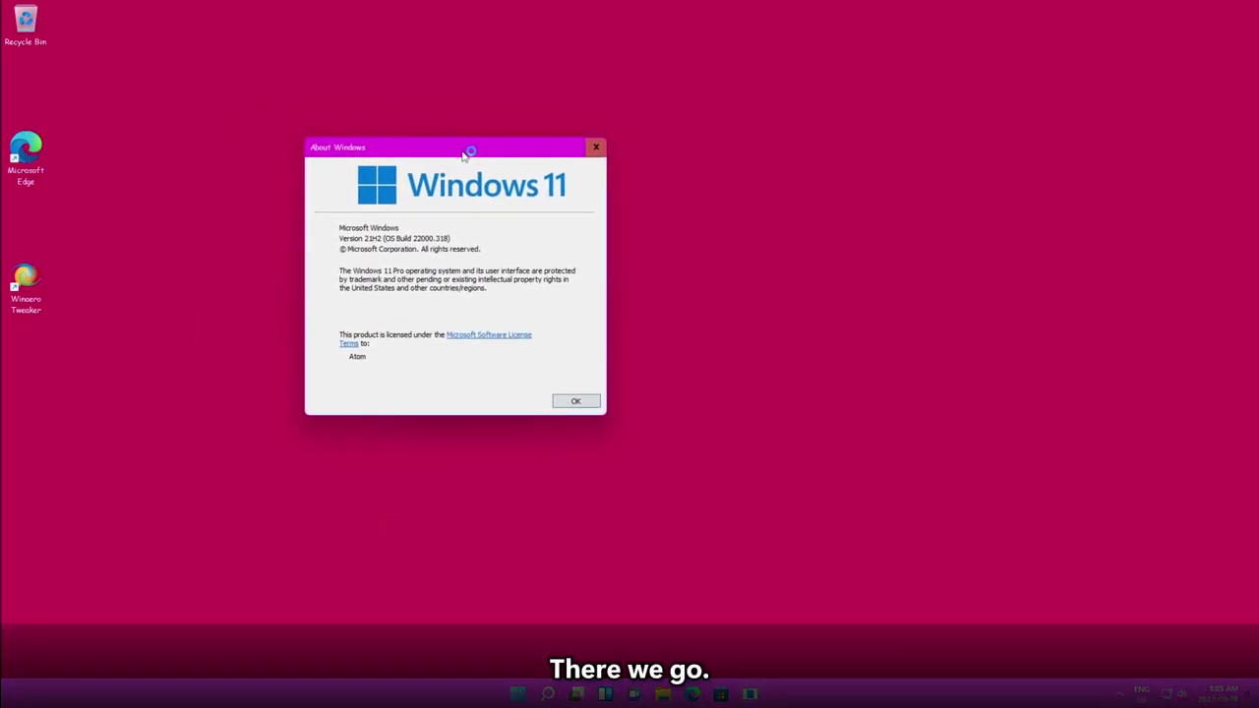
click(580, 401)
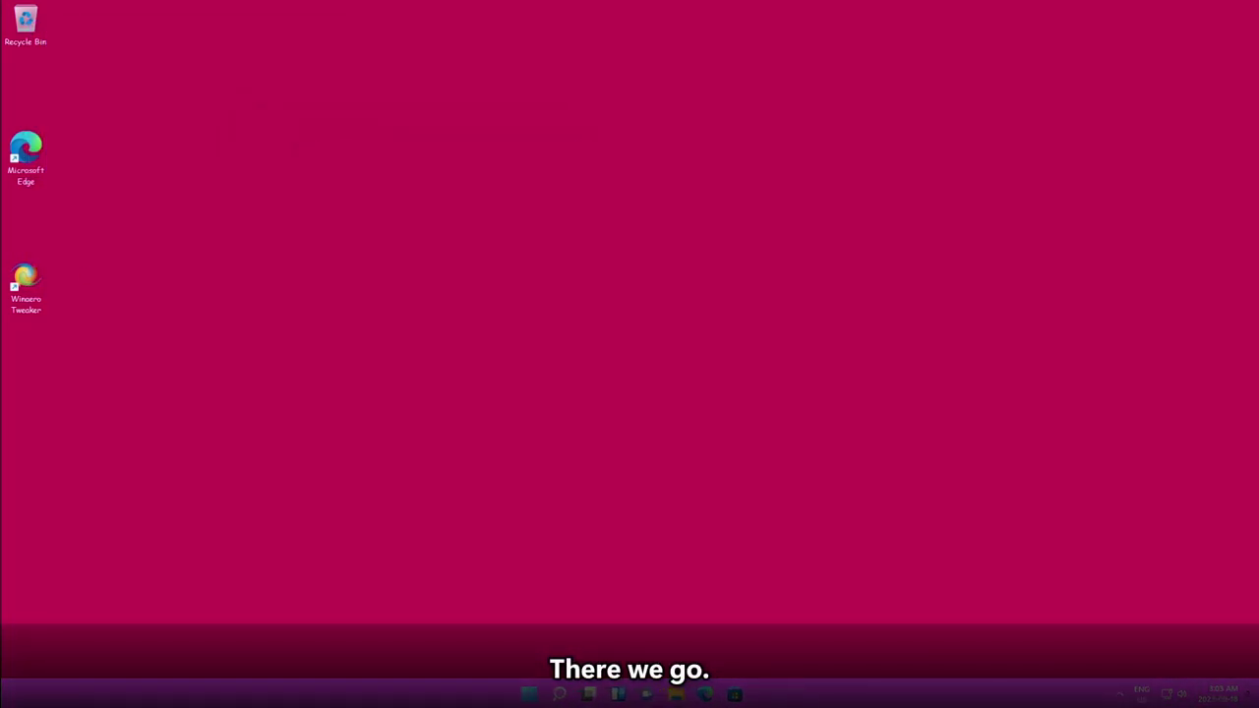
Change the window title bar font in Winaero Tweaker to a bold italic face with strikeout and underline, and close the program
double_click(25, 287)
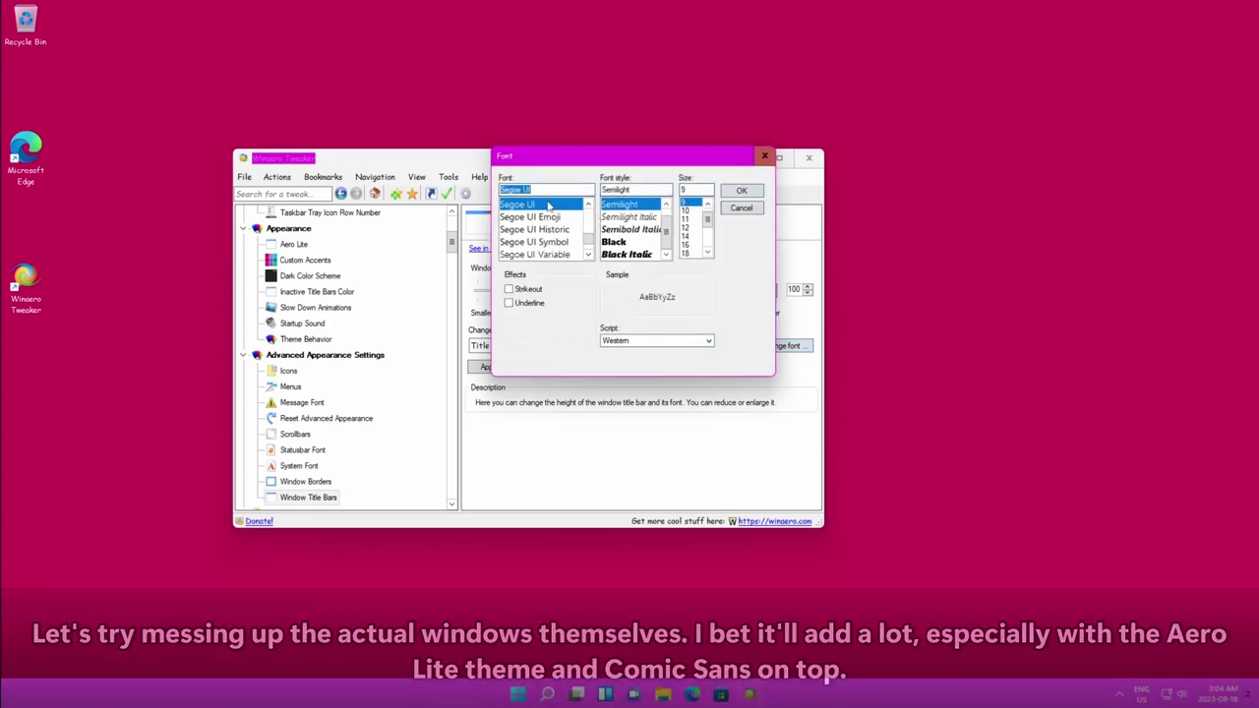
scroll(548, 206, up, 5)
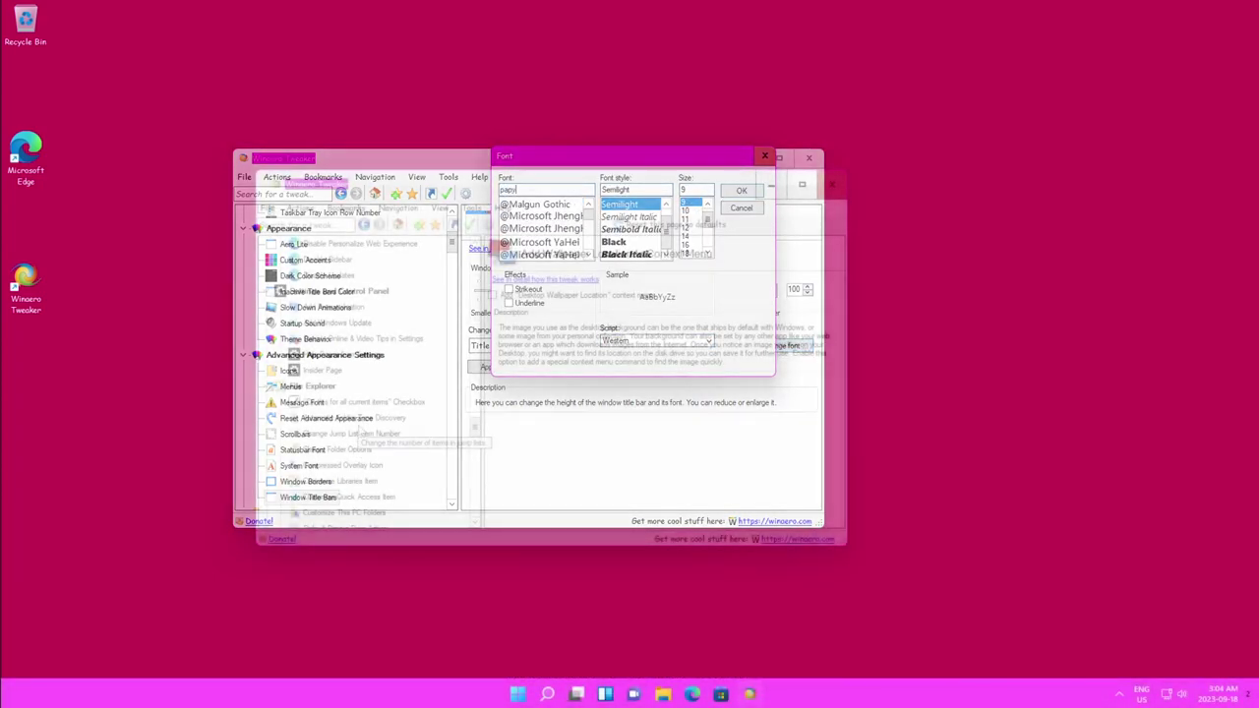
click(347, 307)
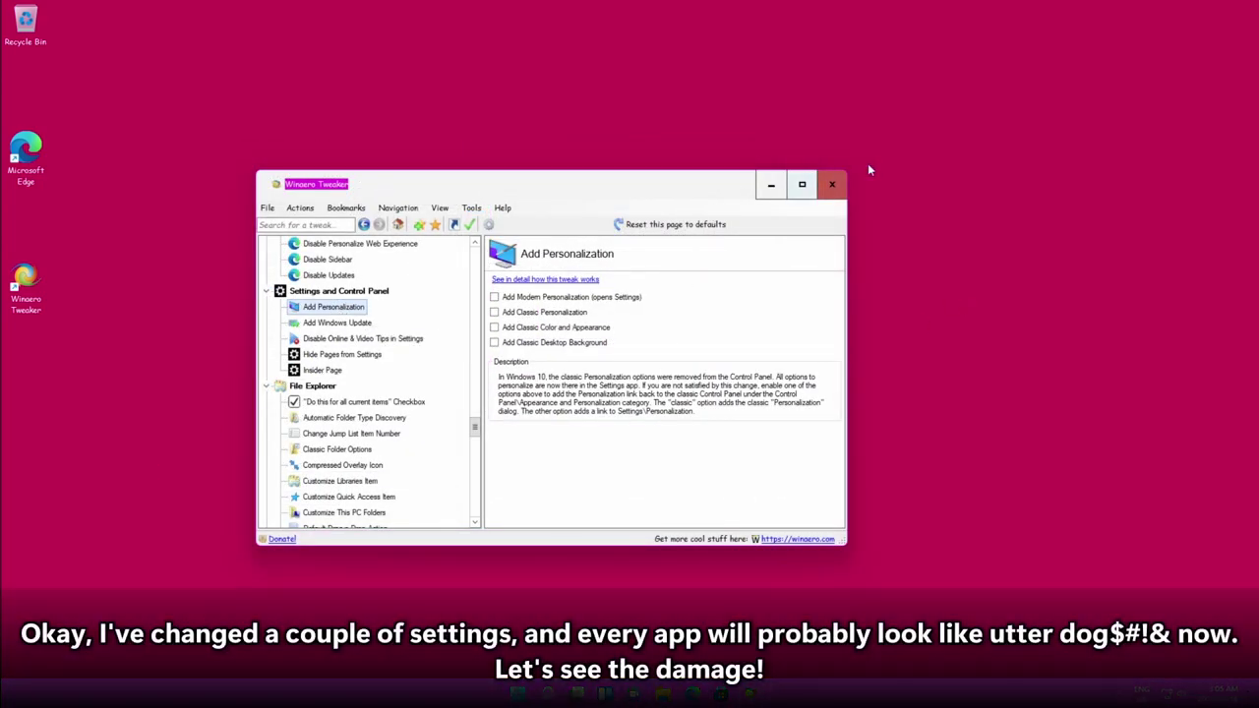
click(832, 186)
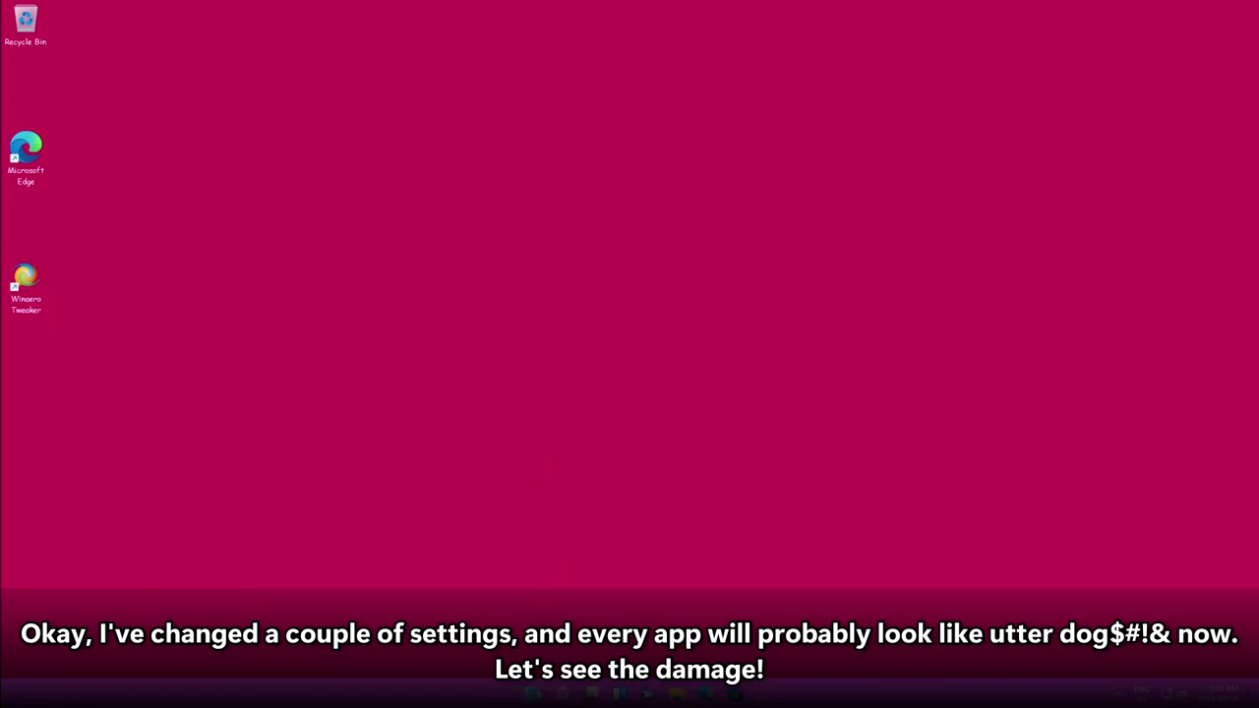
Sign out of the Windows account to load the title bar changes
key(super)
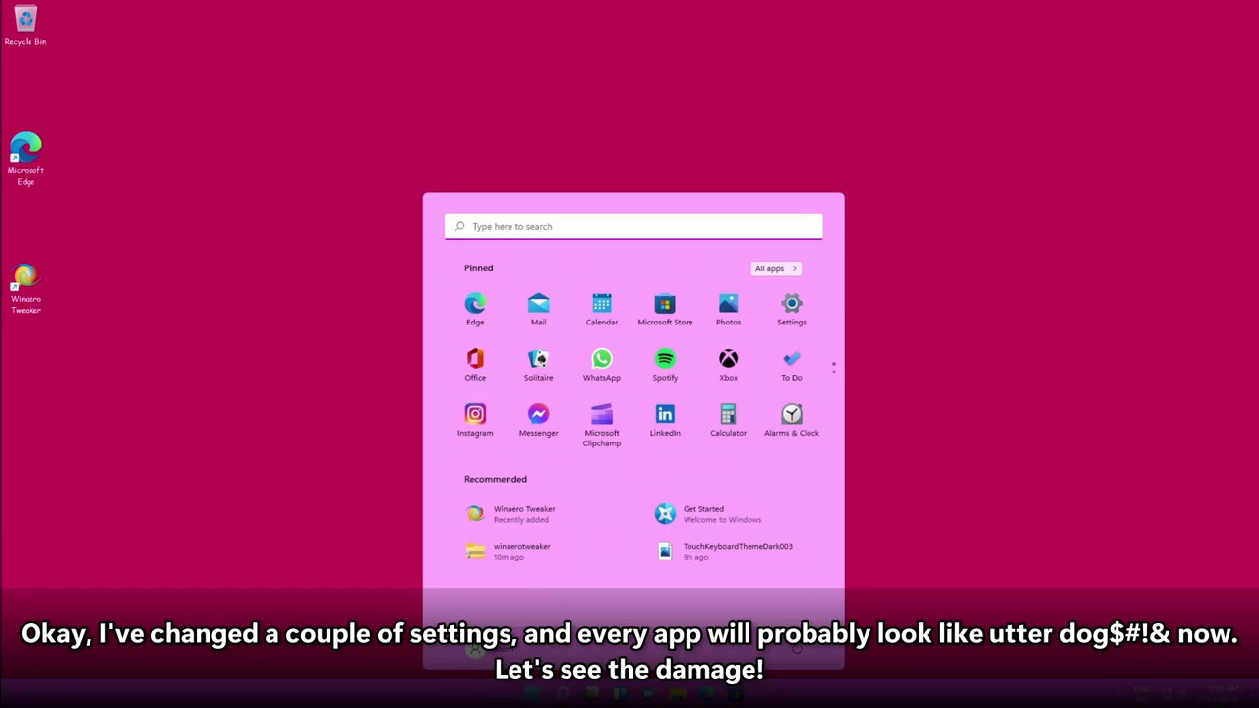
click(475, 649)
click(470, 620)
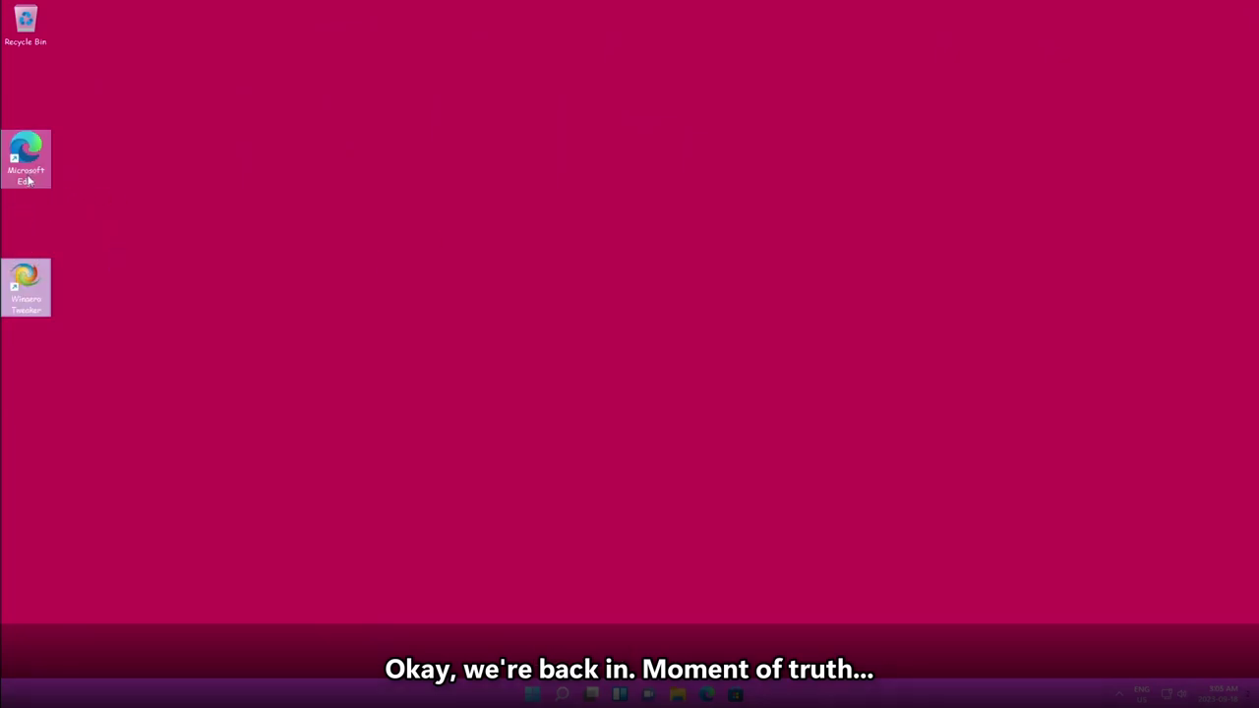
View the Start menu and run winver to inspect the restyled window title bars
click(532, 694)
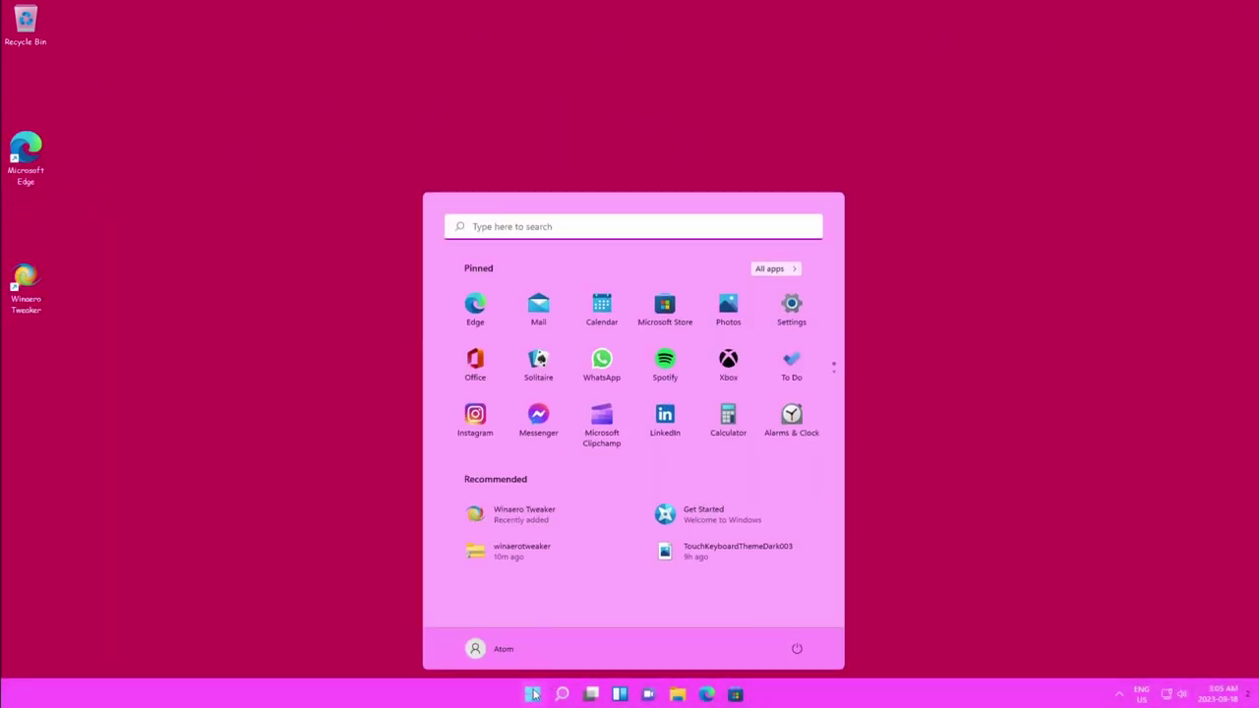
click(534, 694)
key(super+r)
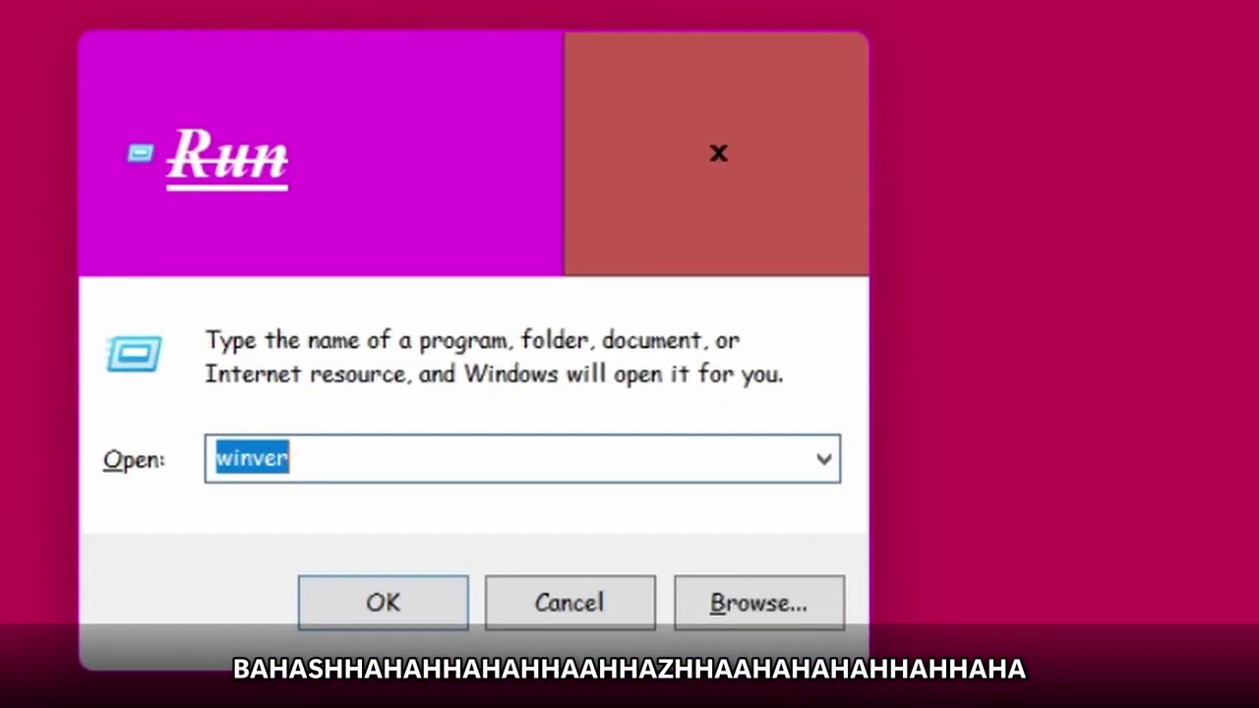
key(Return)
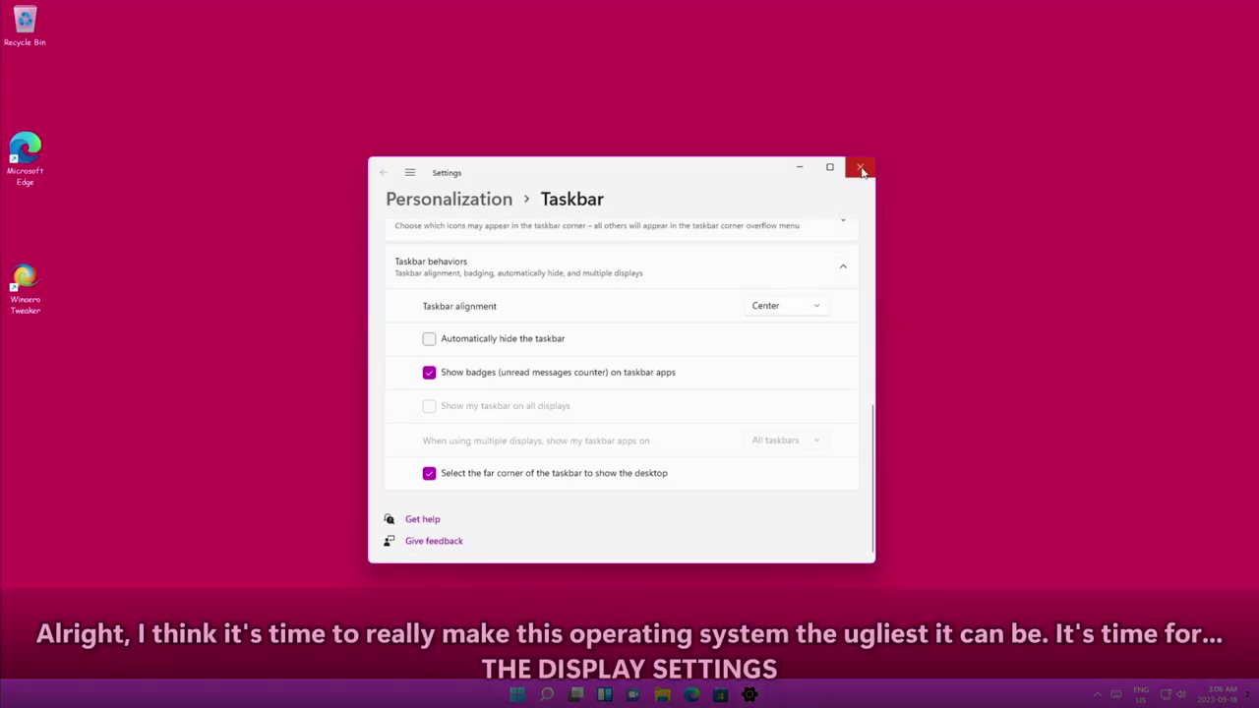
Close the Taskbar settings and set the display resolution to 800 × 600 in the desktop's display settings
click(860, 167)
right_click(555, 165)
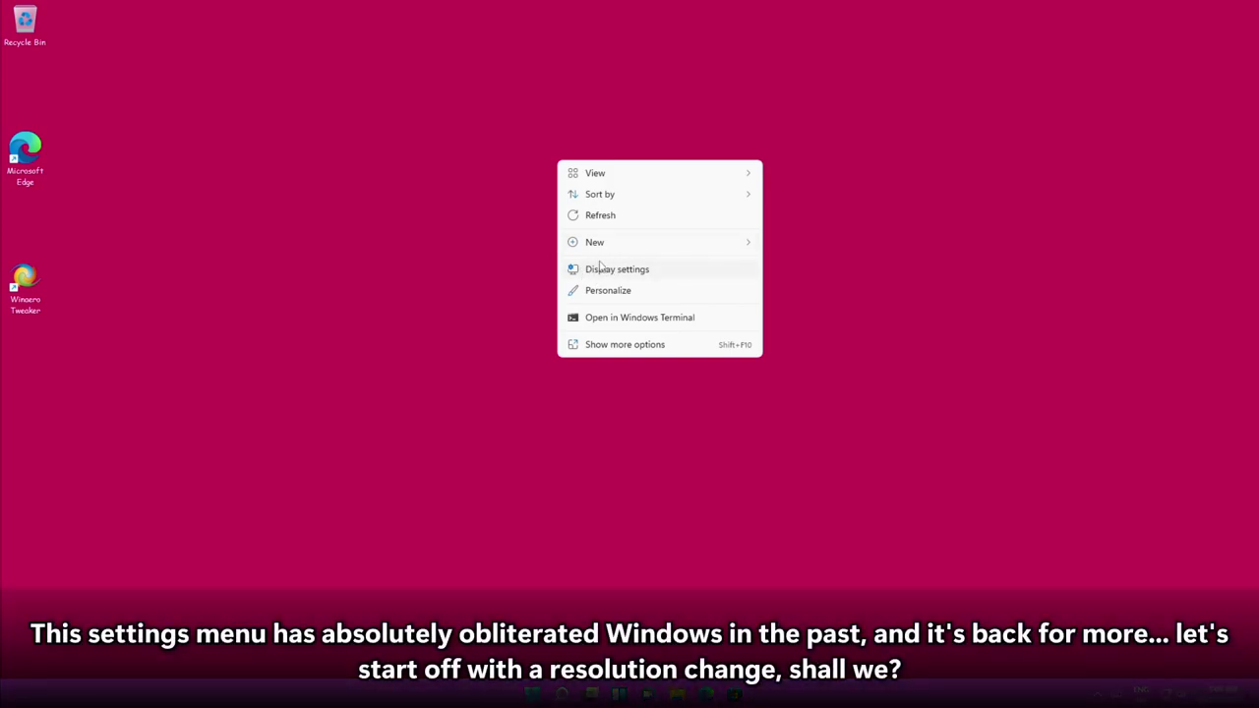
click(607, 271)
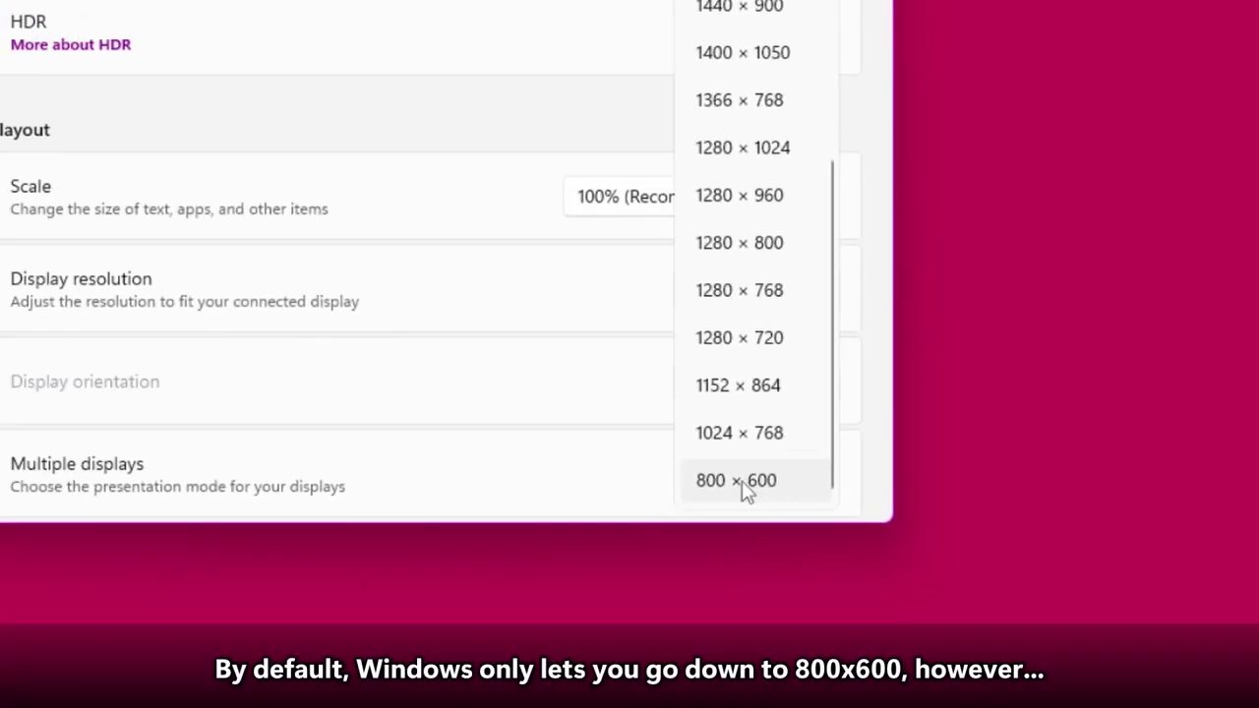
click(661, 356)
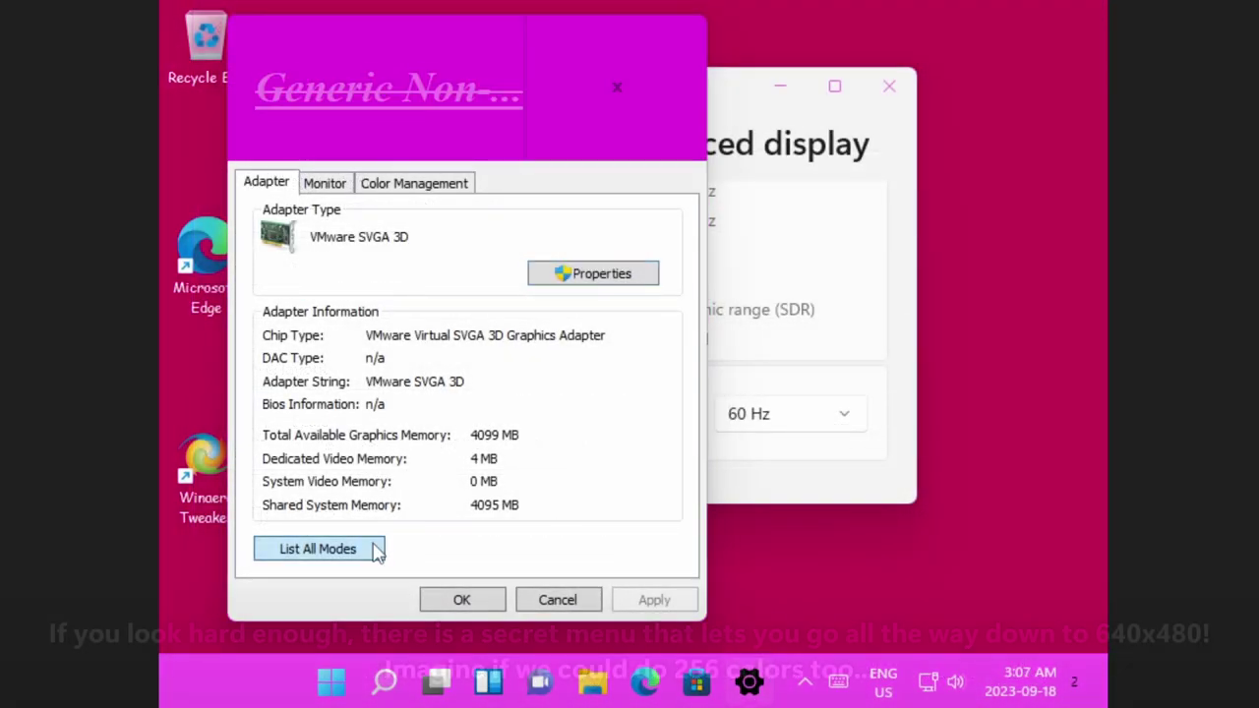
Apply the 640 by 480, True Color (32 bit), 60 Hertz mode in the adapter properties, keep the changes and close the dialog
click(374, 549)
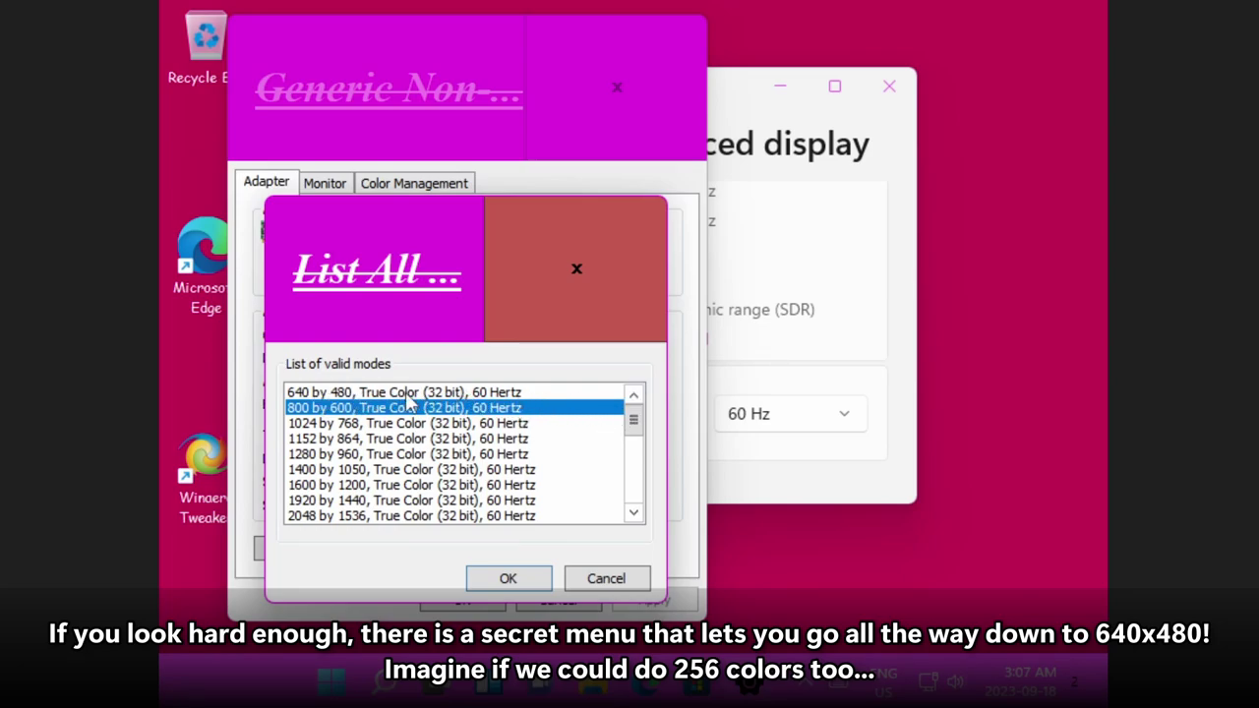
click(506, 393)
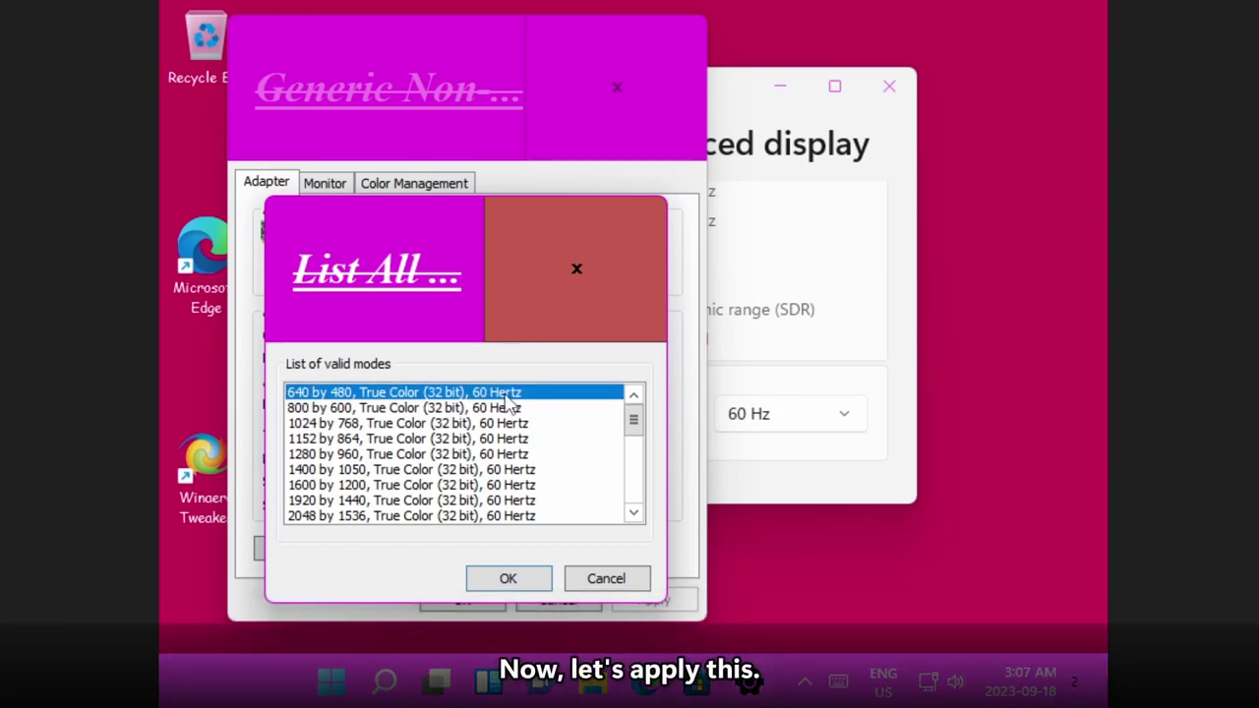
click(510, 580)
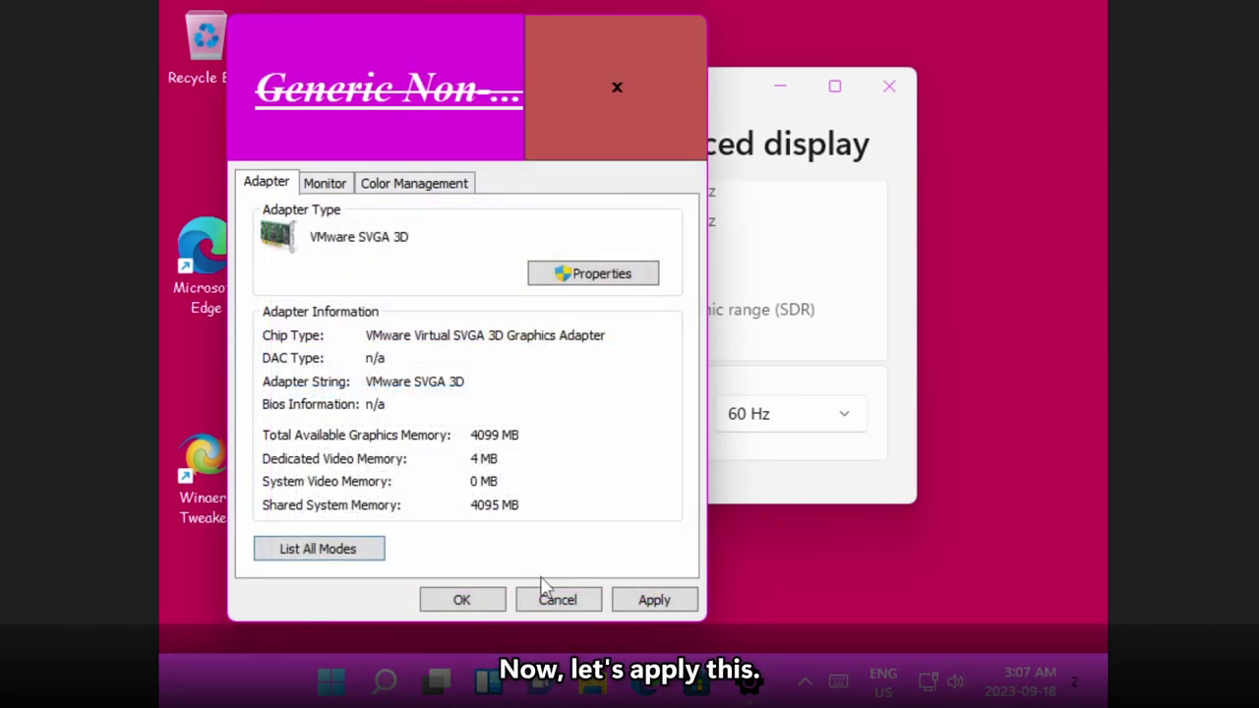
click(654, 600)
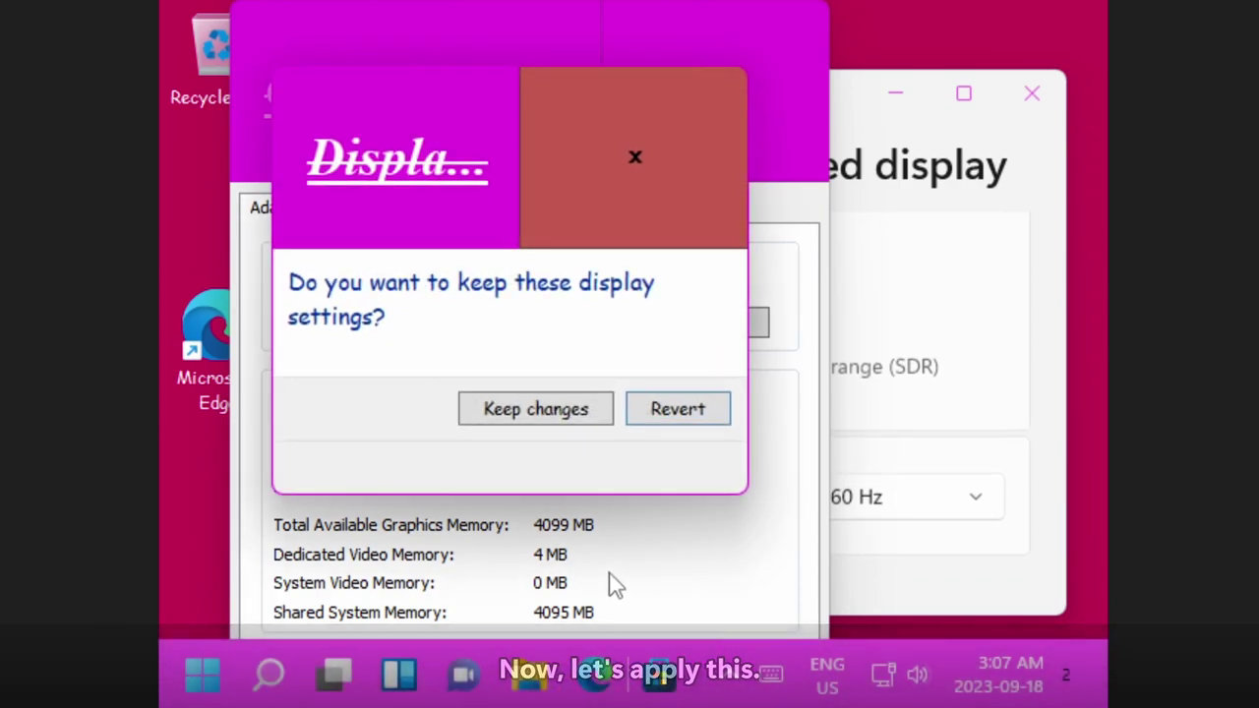
click(526, 411)
drag(449, 174, 584, 9)
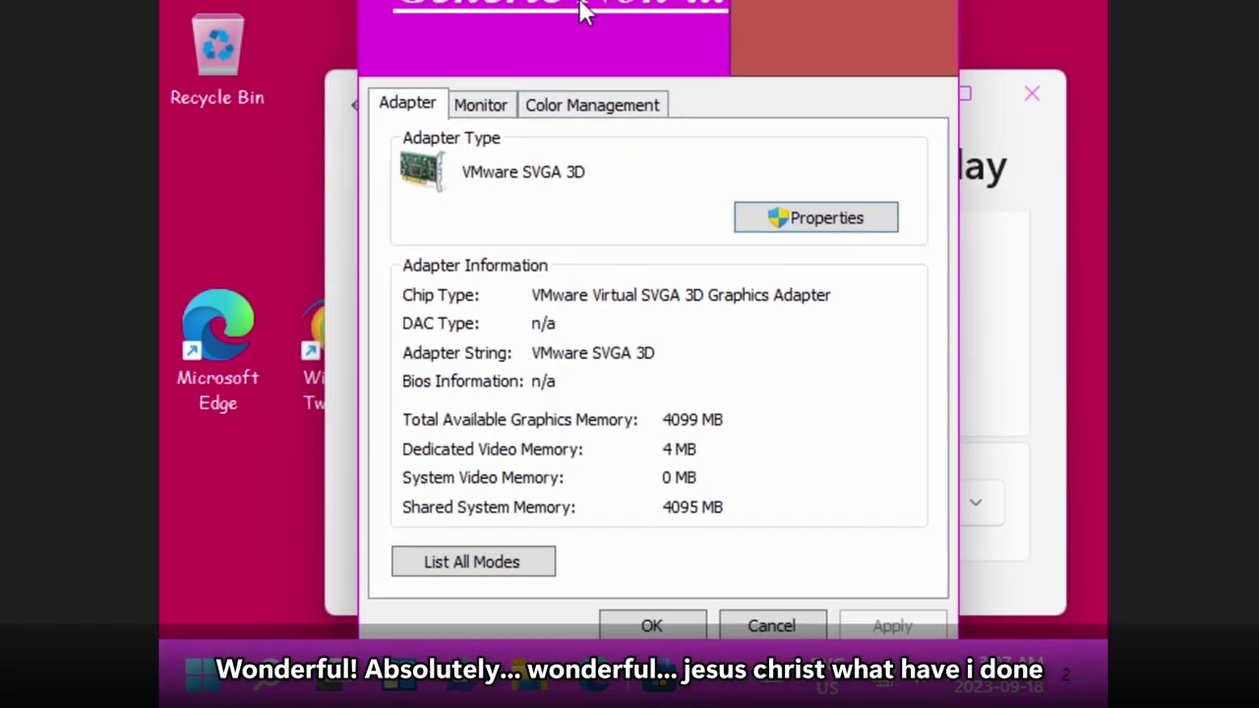
click(817, 79)
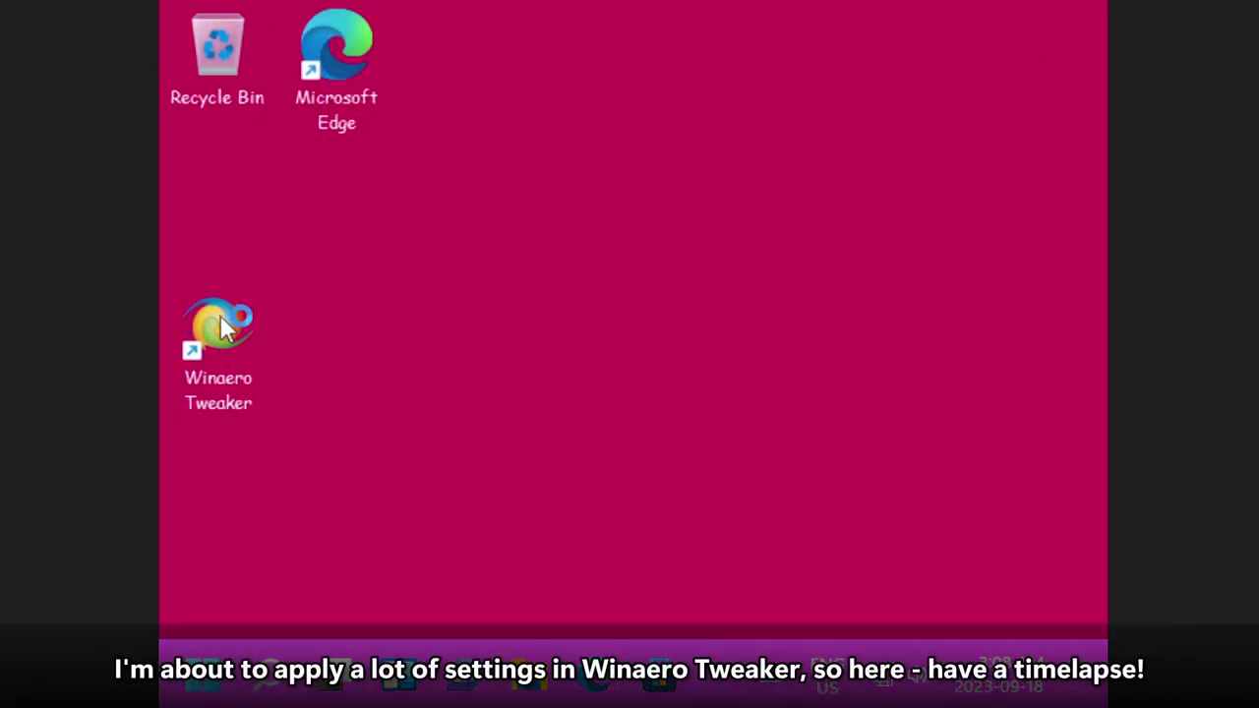
Open Winaero Tweaker and look through the Appearance tweaks, including the Aero Lite and Custom Accents pages
drag(362, 257, 213, 346)
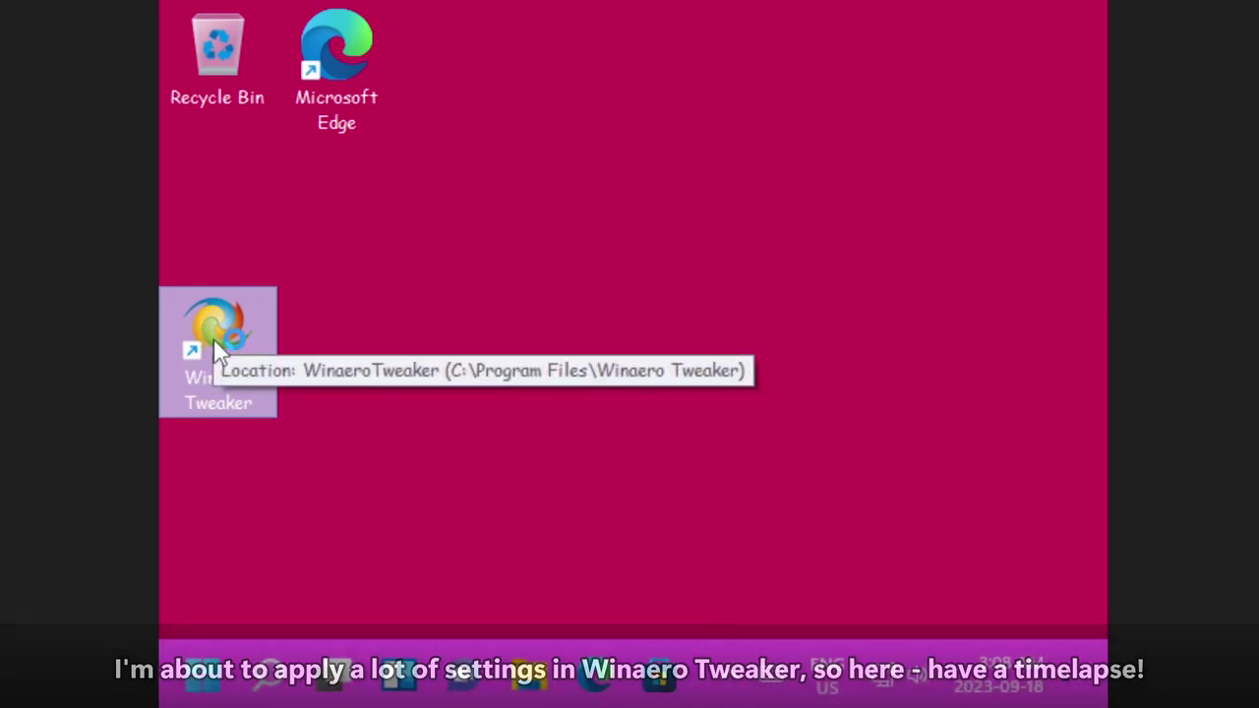
double_click(212, 337)
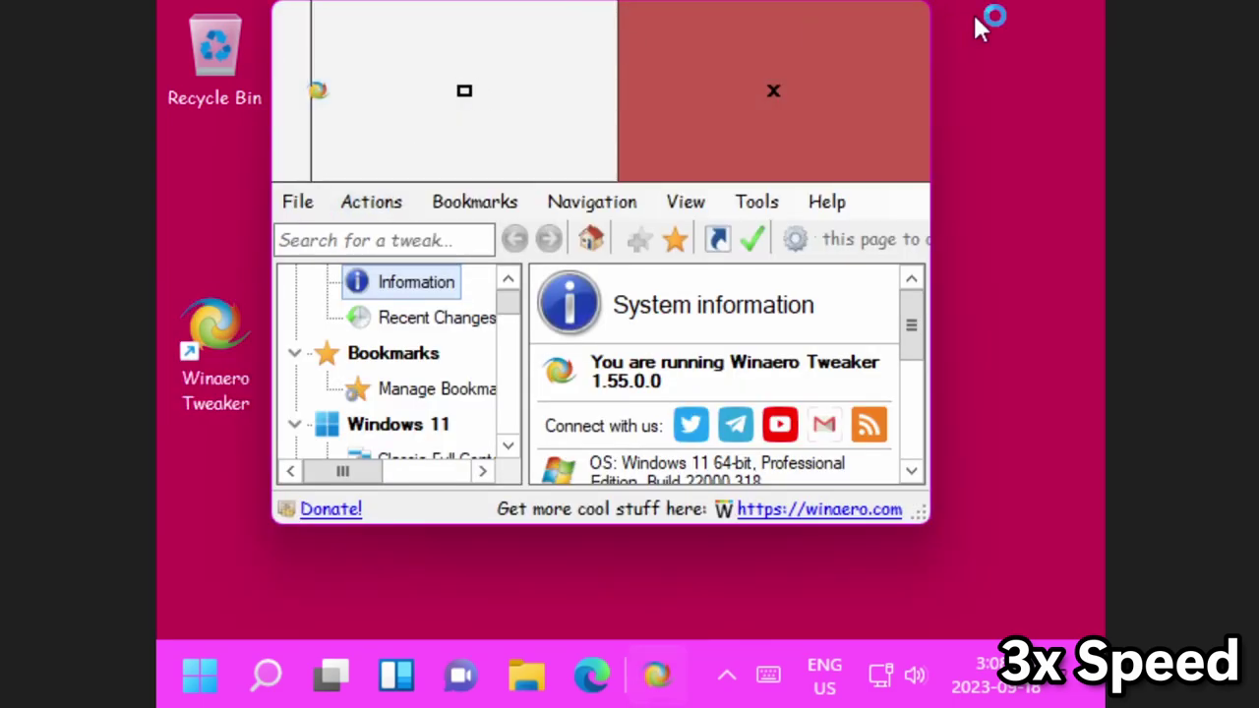
click(443, 359)
click(549, 399)
click(618, 455)
click(442, 389)
scroll(413, 384, down, 2)
click(407, 354)
click(403, 389)
scroll(852, 383, down, 2)
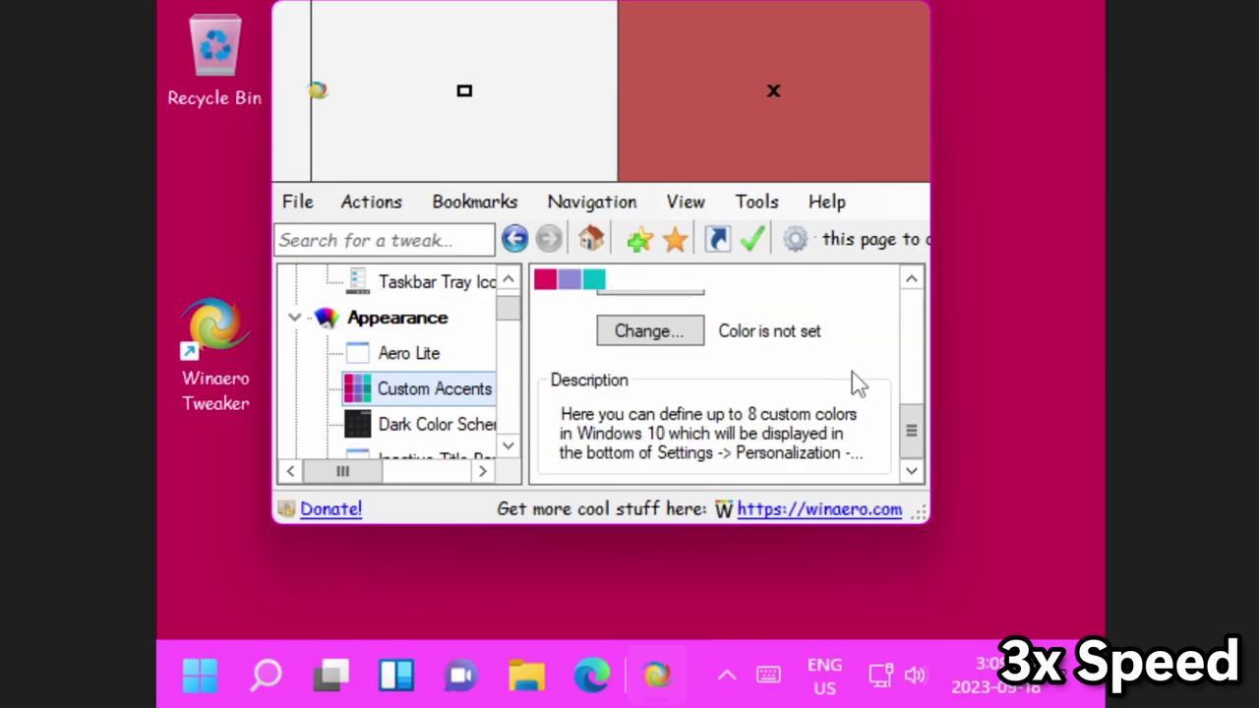
Look at the Dark Color Scheme page and the colour choices for inactive title bars, without picking a colour
click(436, 424)
scroll(441, 422, down, 2)
scroll(441, 393, up, 1)
click(437, 353)
click(798, 418)
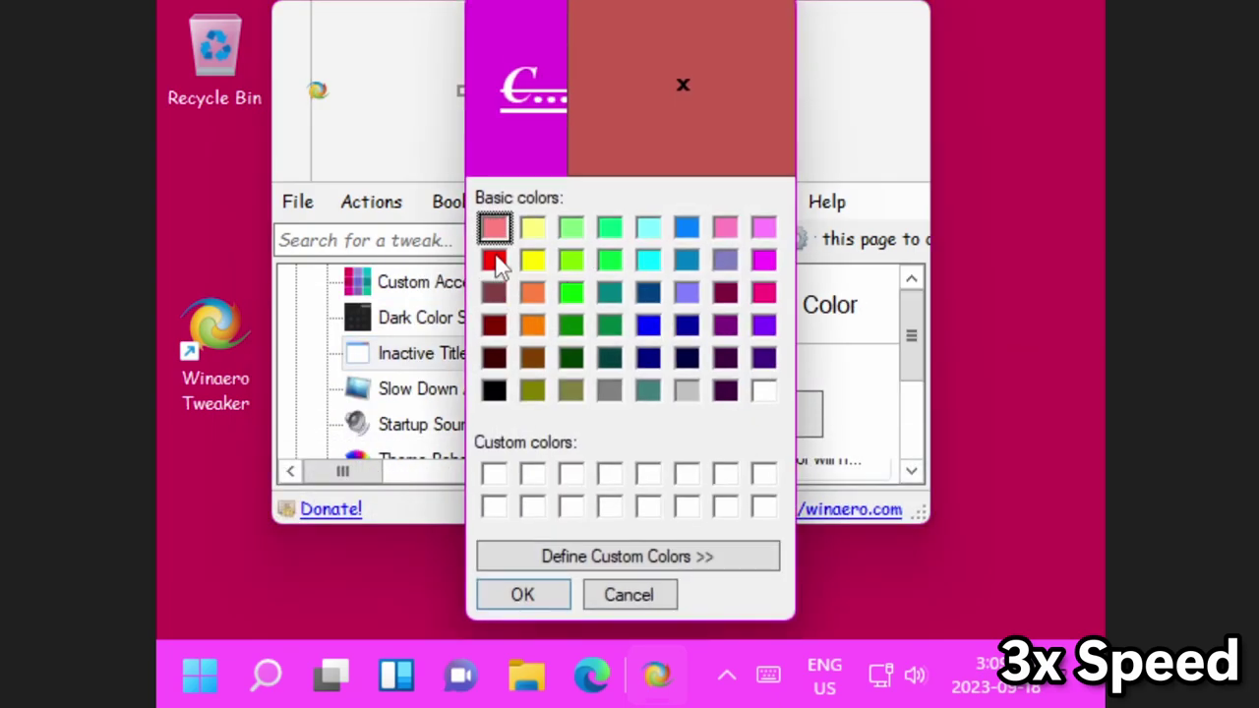
click(628, 594)
Reduce the desktop icon spacing on the Icons page of the advanced appearance settings
scroll(413, 393, down, 3)
click(397, 423)
scroll(728, 374, down, 3)
drag(703, 412, 604, 438)
scroll(727, 374, down, 3)
scroll(728, 374, up, 3)
scroll(413, 374, down, 1)
Change the size of the menu font on the Menus page of the advanced appearance settings
click(397, 354)
scroll(590, 339, down, 2)
click(810, 305)
click(764, 363)
click(871, 222)
Set the message font to Comic Sans MS, Bold, size 24
scroll(698, 382, up, 2)
click(427, 388)
click(804, 395)
scroll(759, 328, down, 3)
text(com)
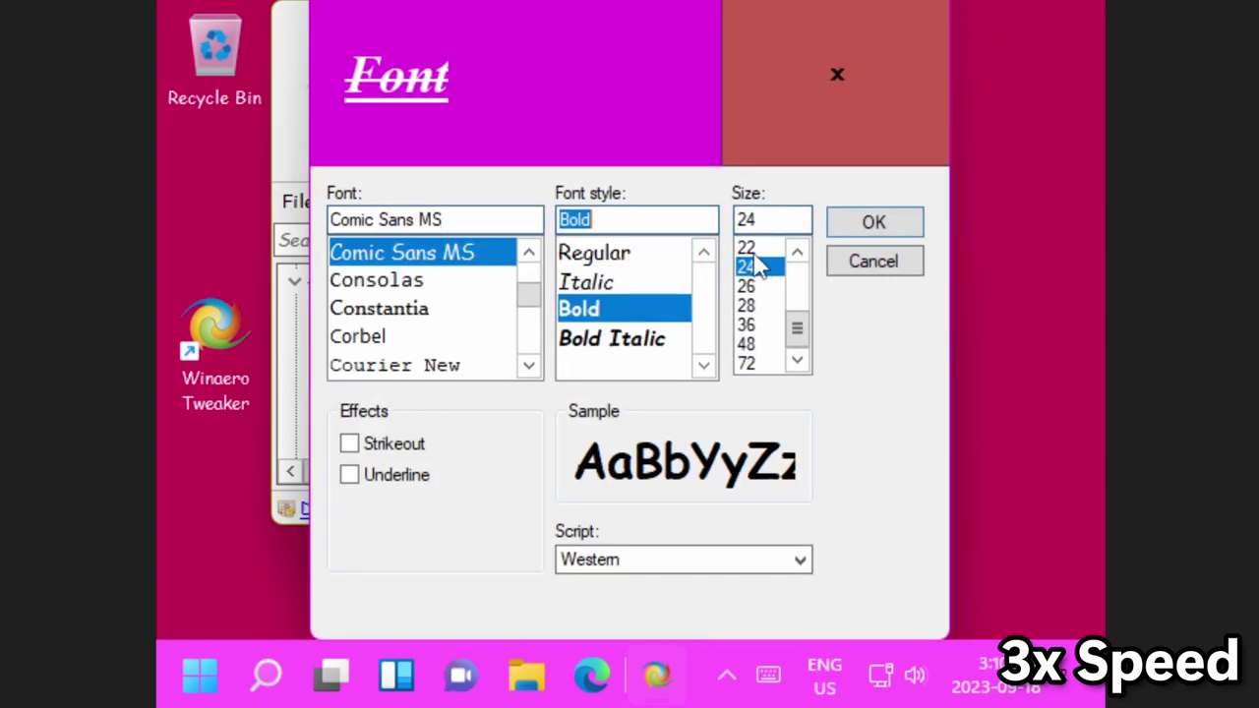
click(873, 222)
Set the icon font to SimSun, Bold Oblique, size 8, and apply the changes
click(423, 421)
click(380, 314)
scroll(790, 402, down, 3)
click(860, 407)
click(605, 364)
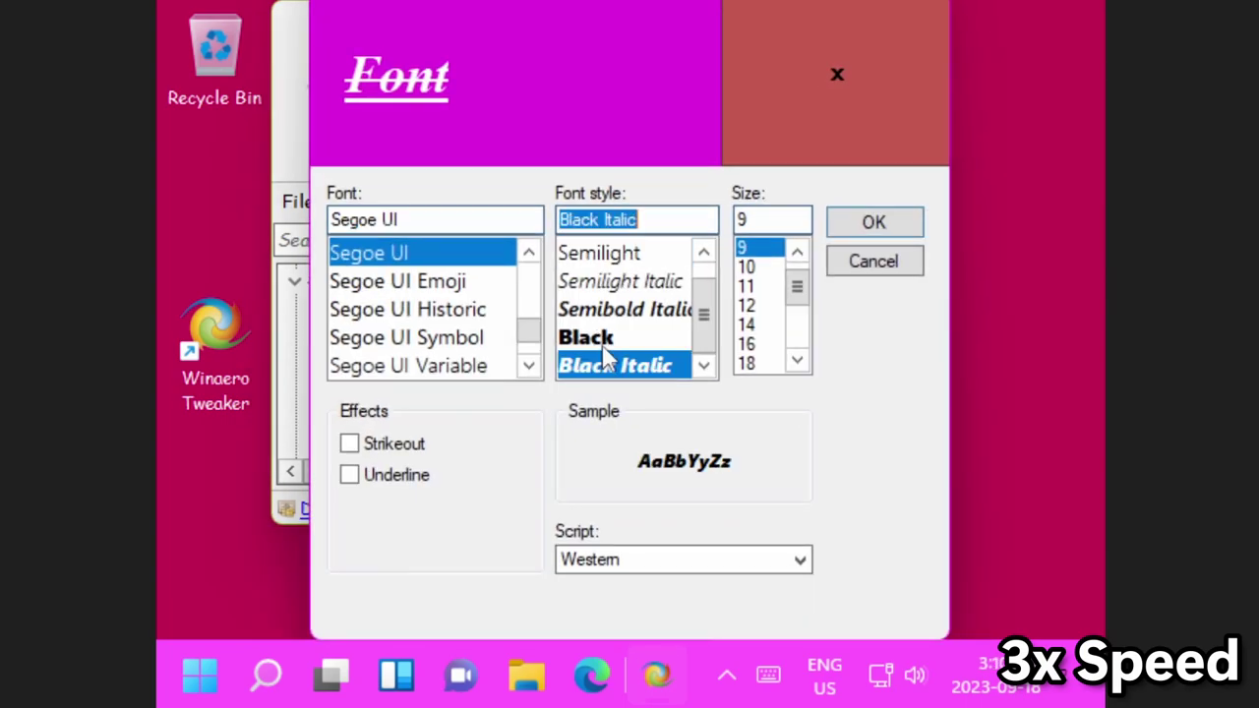
click(462, 336)
scroll(438, 310, up, 3)
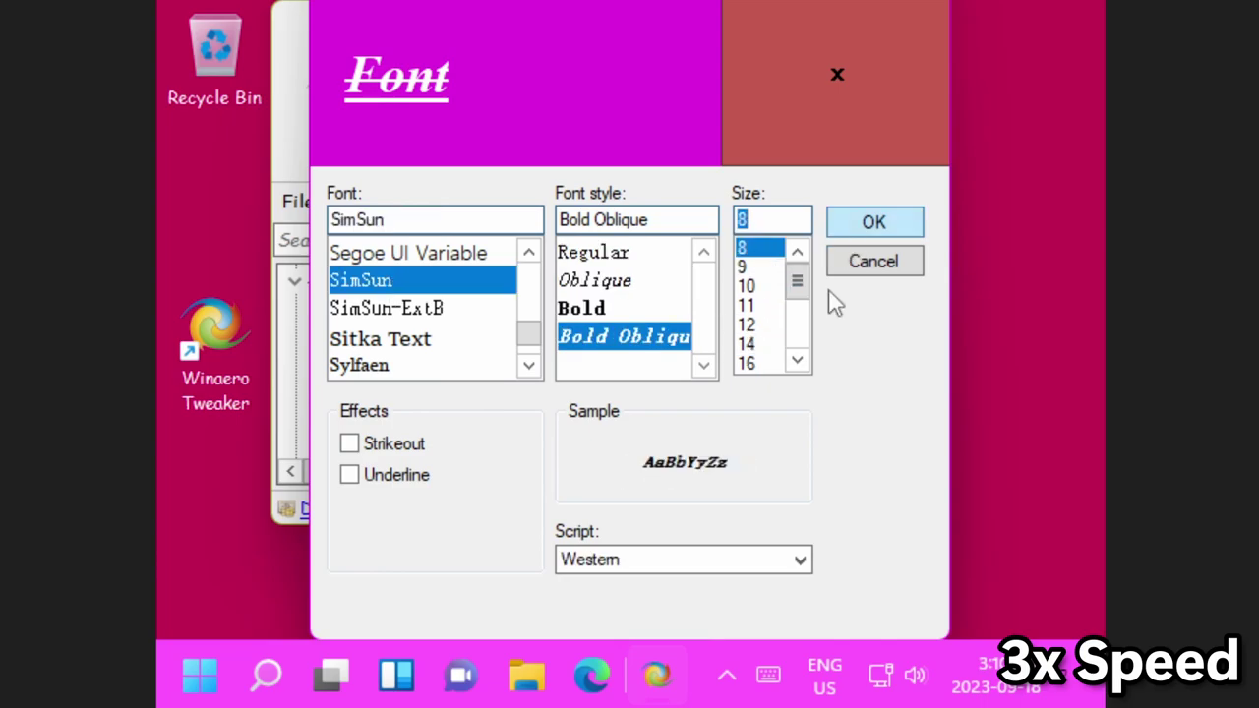
click(874, 222)
click(624, 328)
click(629, 463)
scroll(433, 393, down, 10)
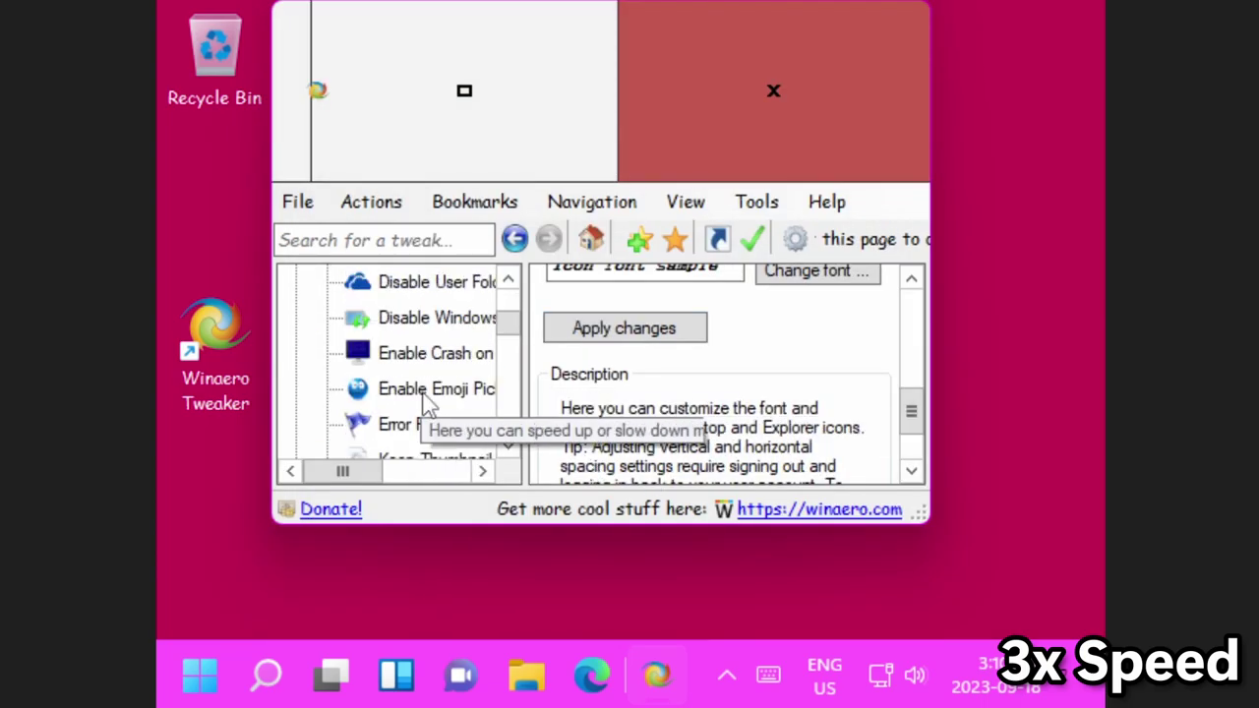
click(399, 424)
scroll(413, 404, down, 15)
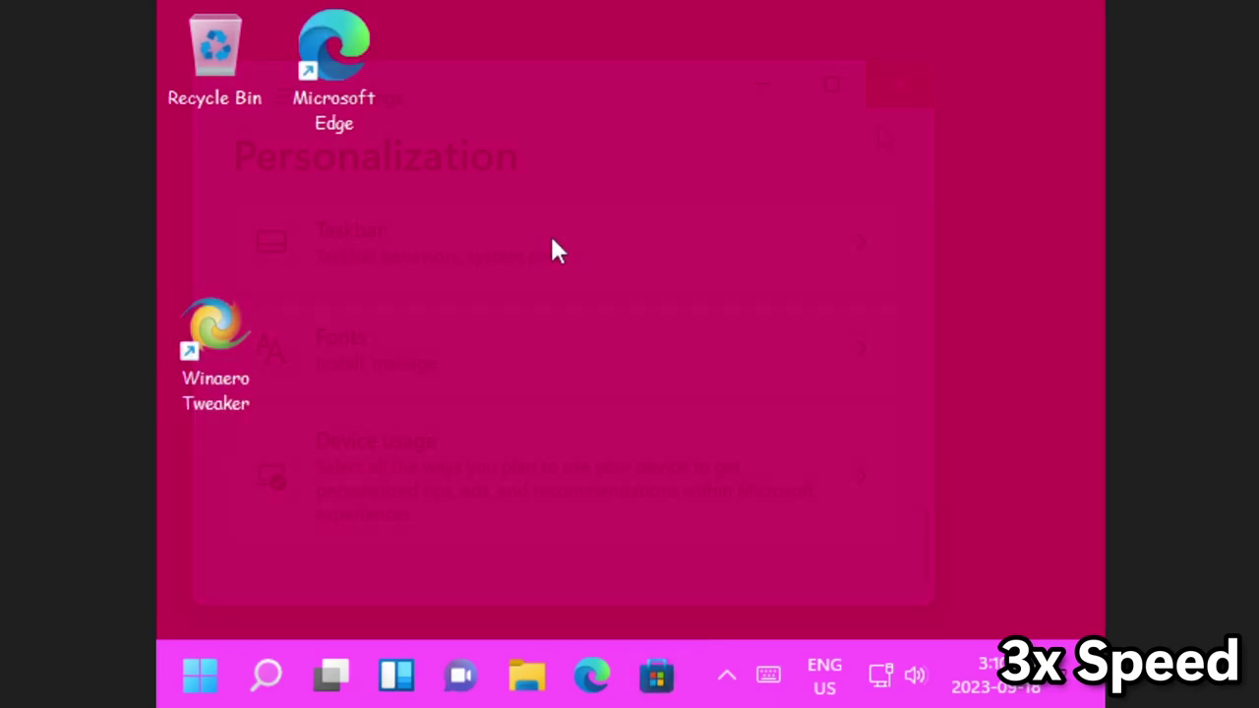
right_click(561, 78)
key(Escape)
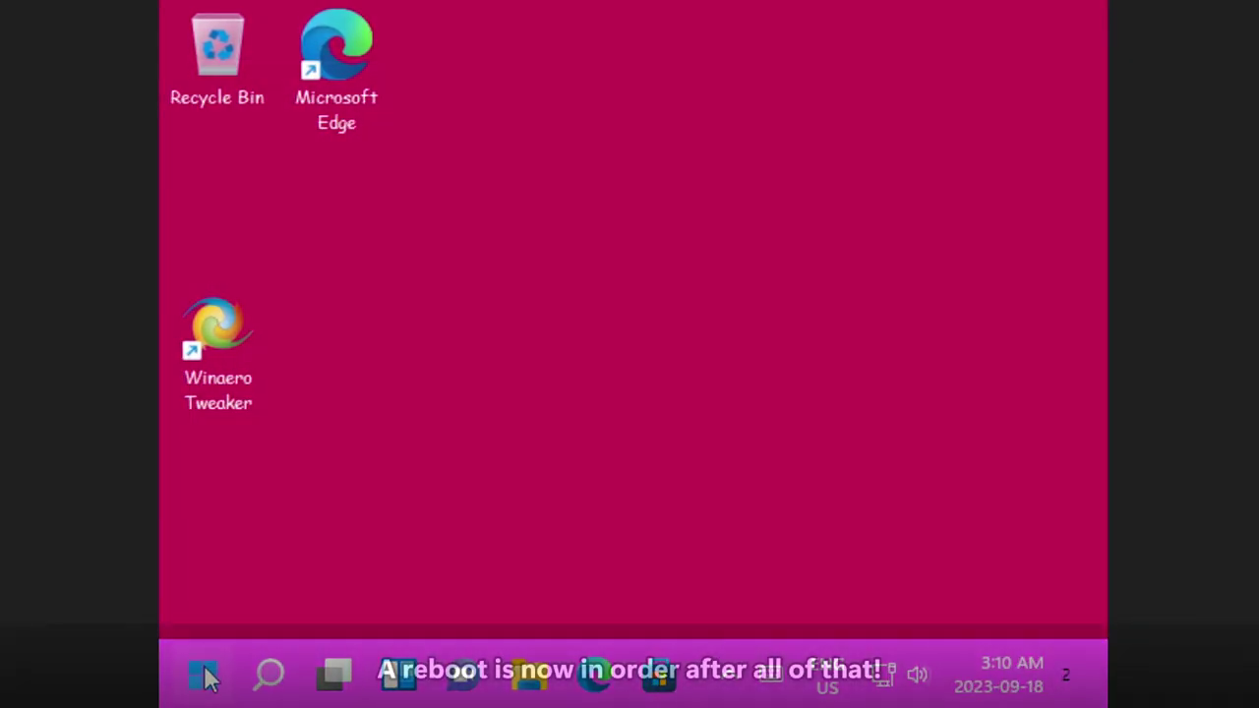
Sign out of the Windows account to load the new icon spacing and fonts
click(203, 675)
click(354, 566)
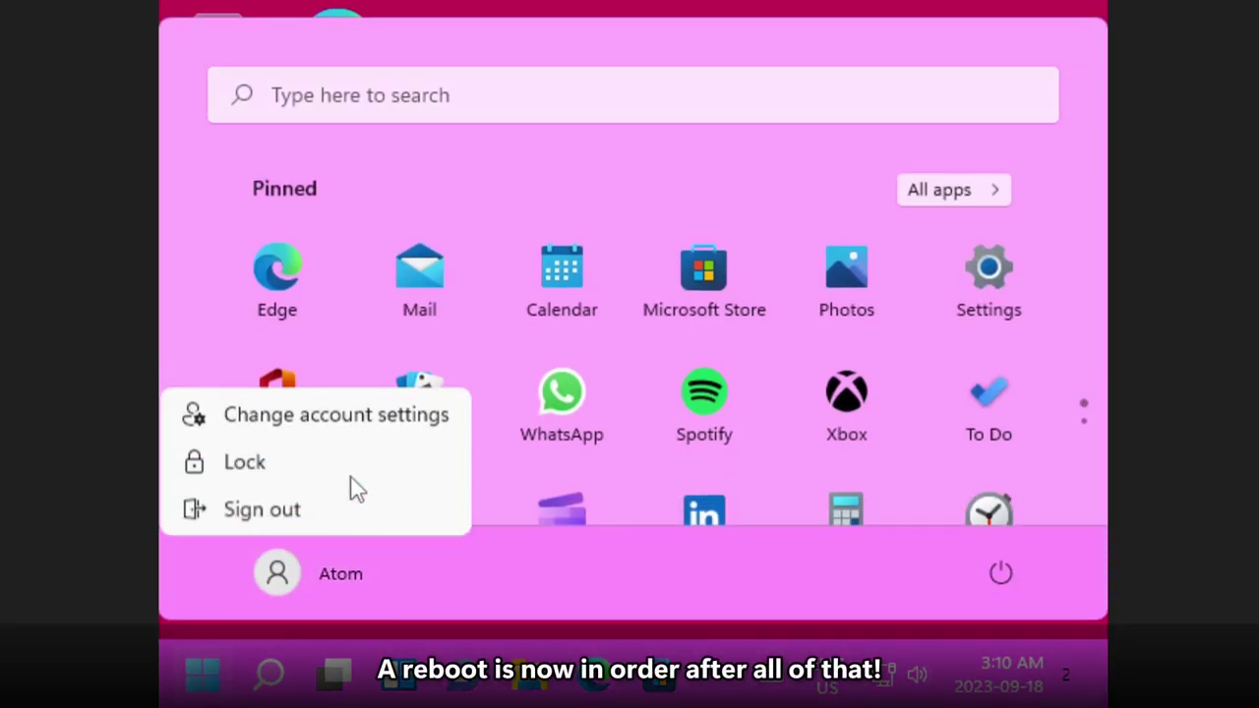
click(261, 510)
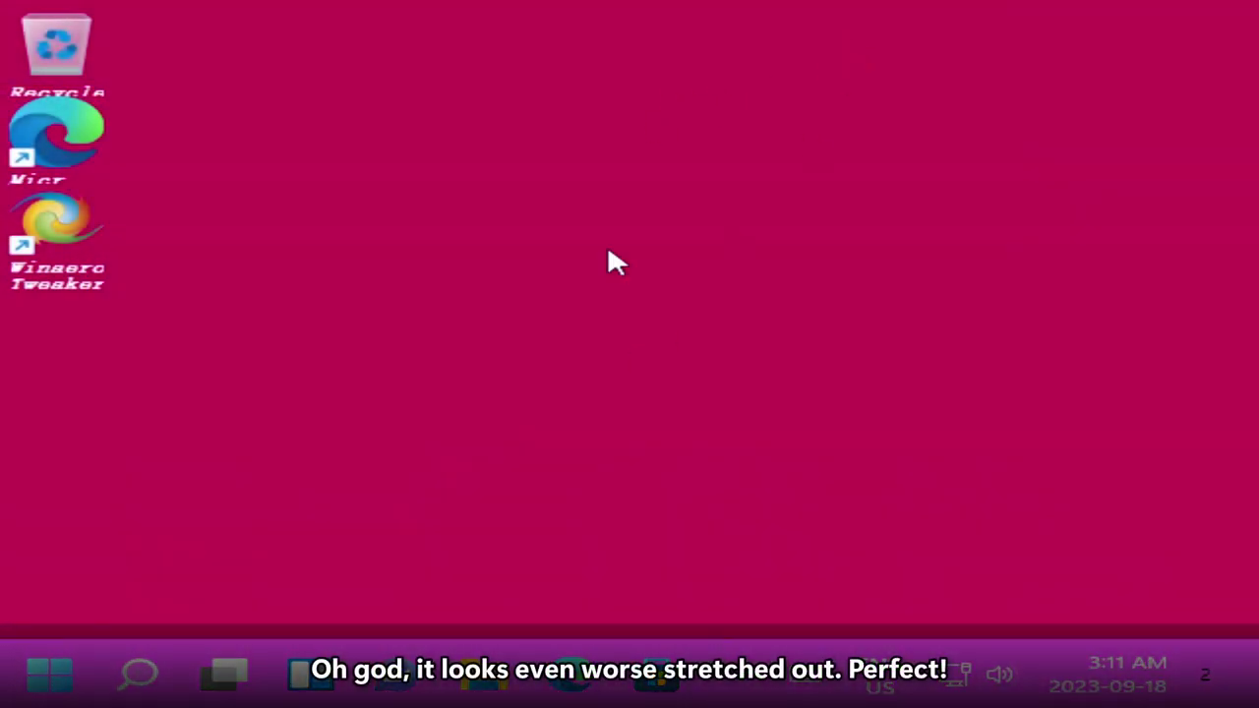
Check the Start menu at the low resolution and run winver to view the About Windows box
click(74, 672)
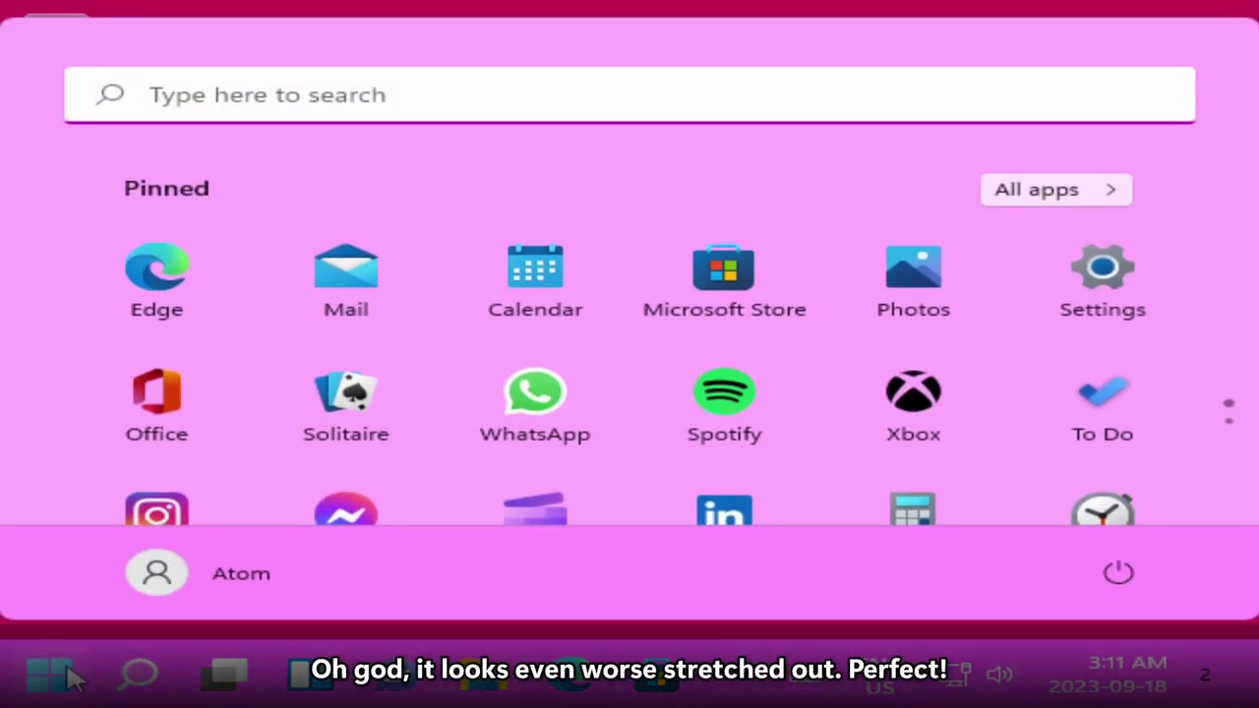
key(super+r)
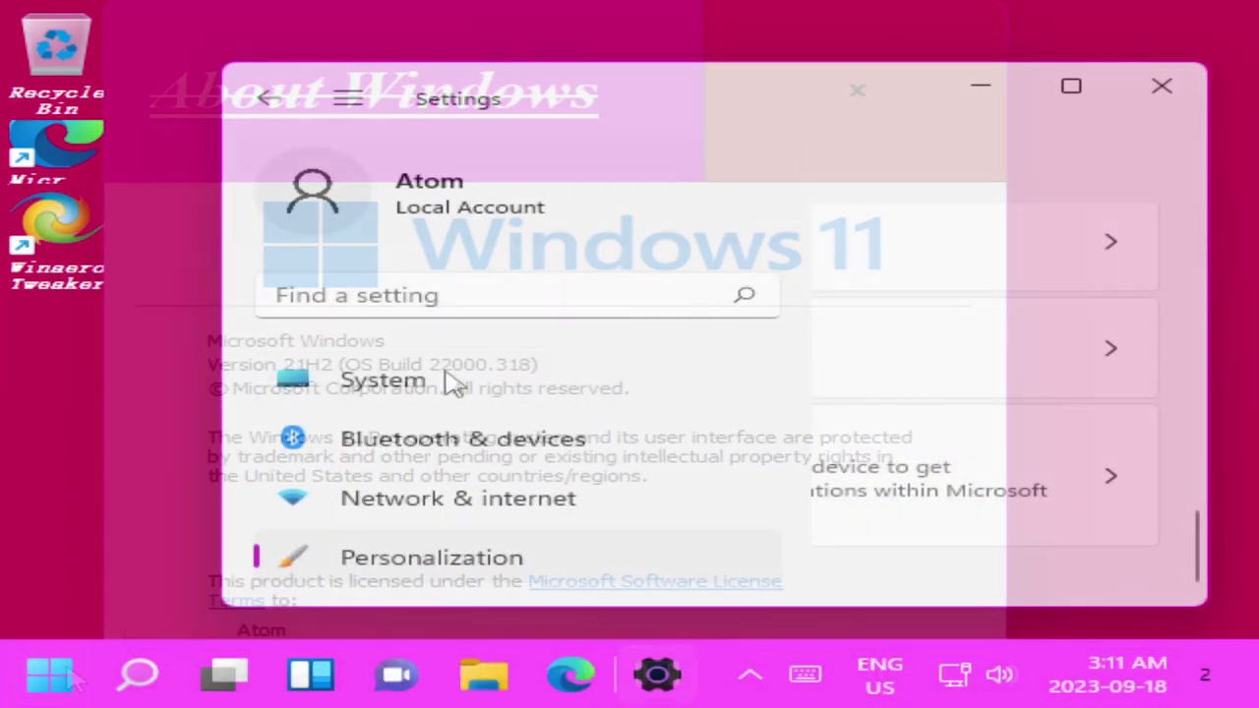
Open the Text size page of the Accessibility settings
scroll(453, 423, down, 5)
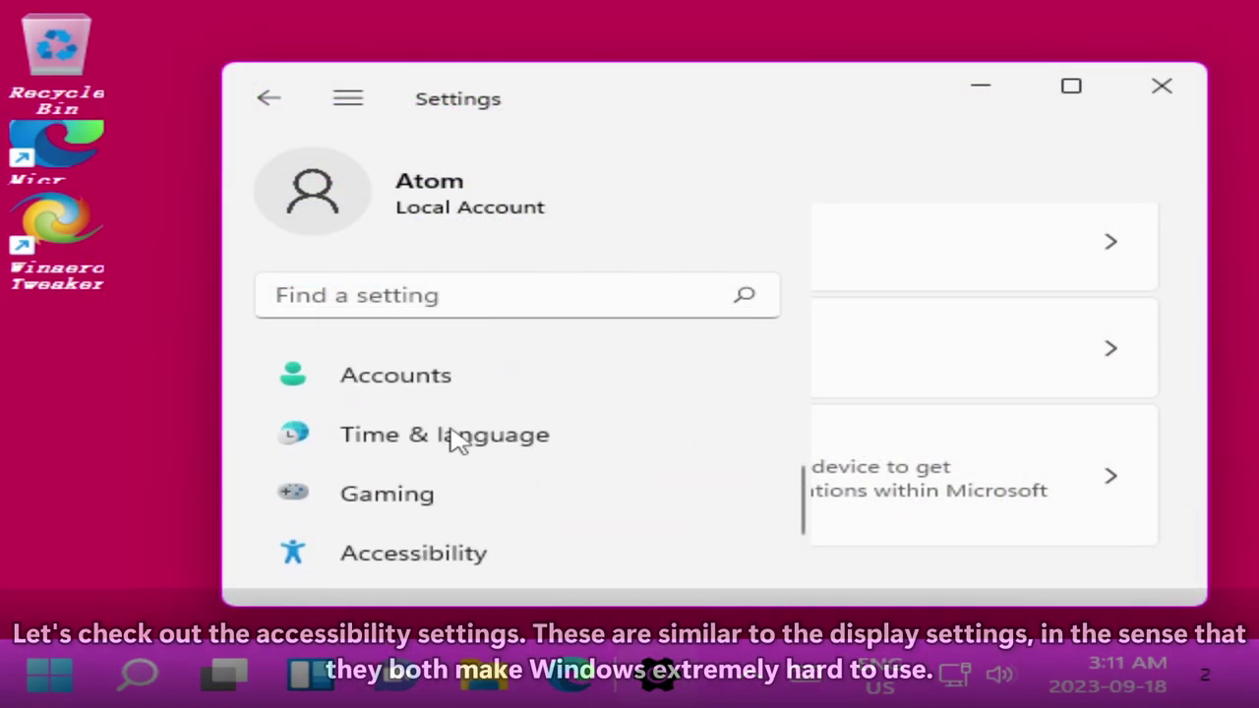
scroll(452, 437, down, 1)
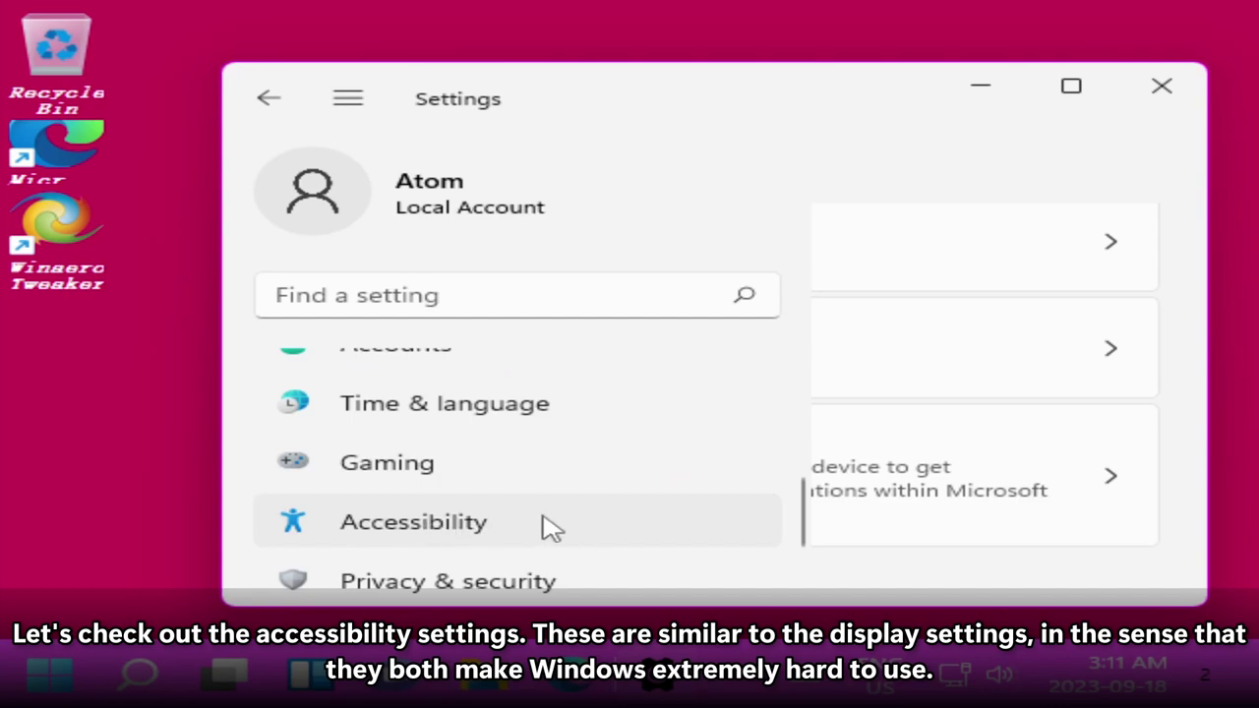
click(444, 531)
click(1060, 329)
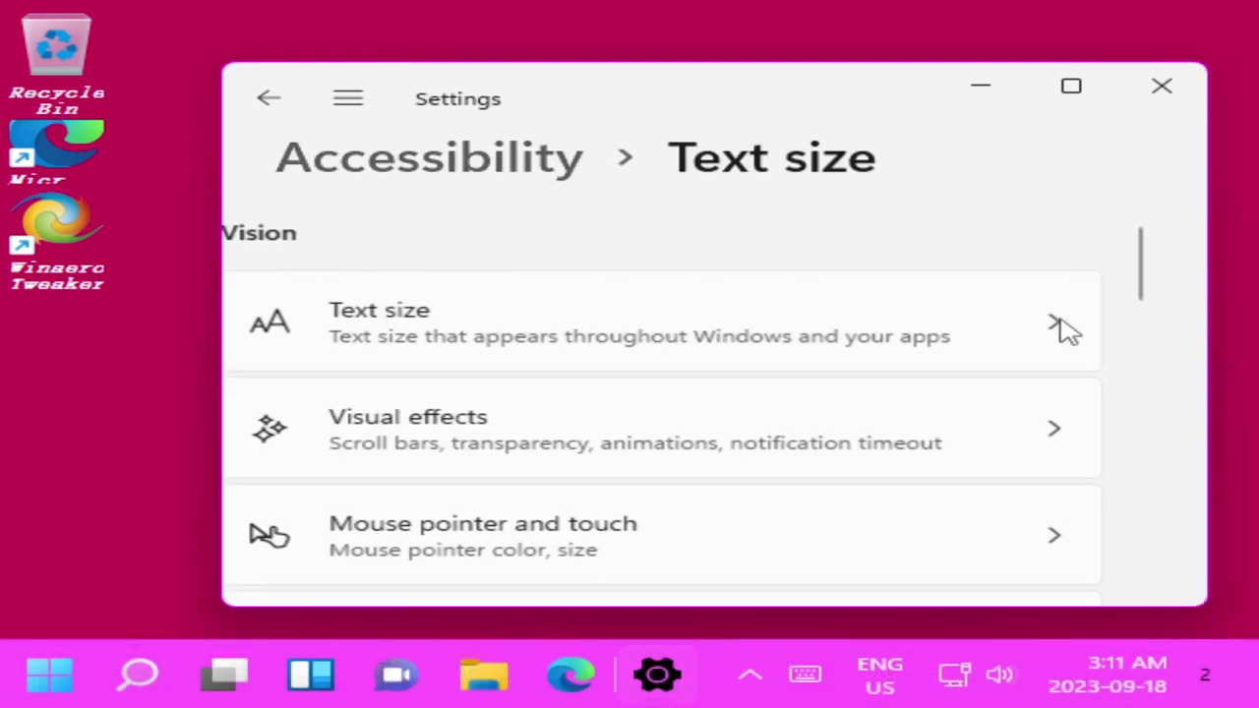
Set the Windows text size to 225% and apply it
scroll(983, 362, down, 3)
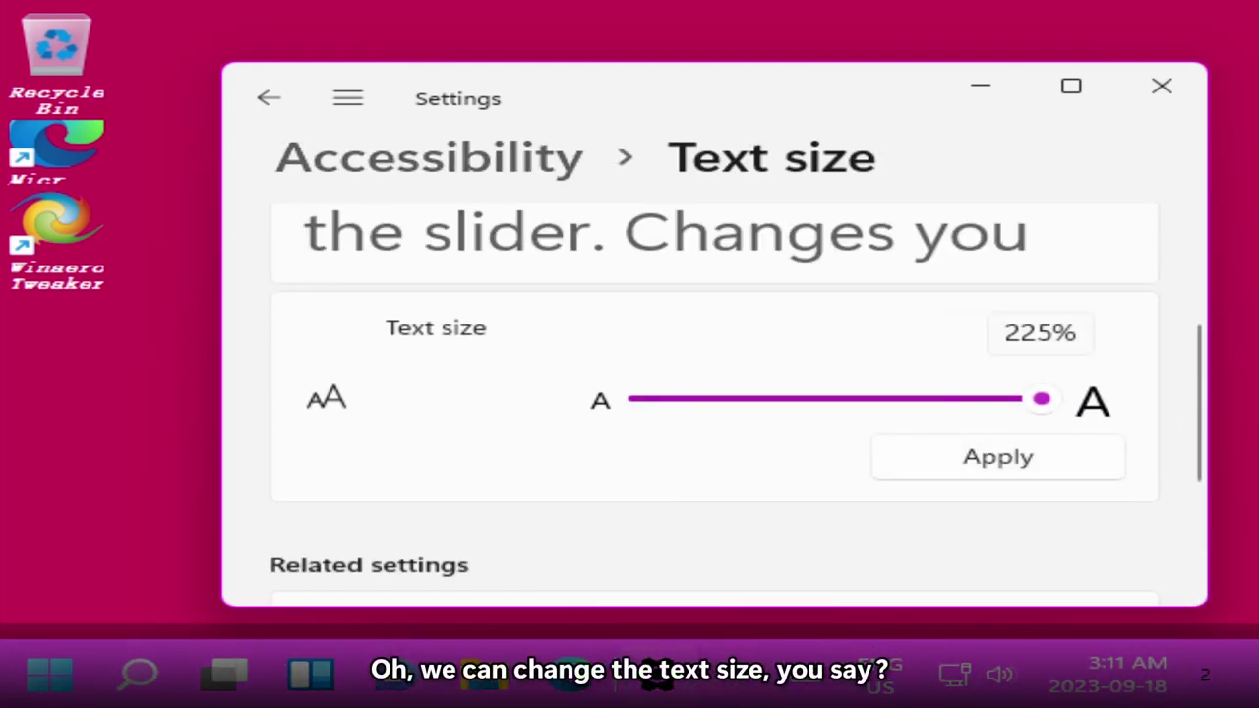
scroll(1081, 442, down, 3)
scroll(1042, 433, up, 2)
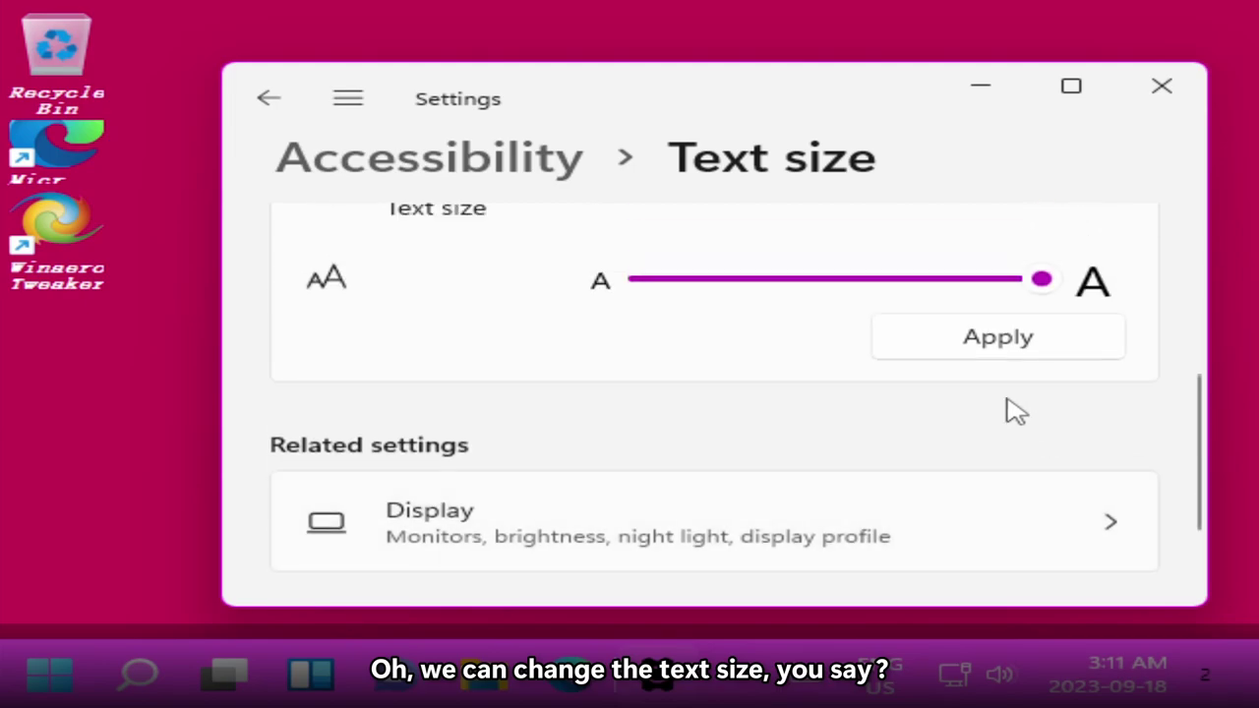
click(1013, 344)
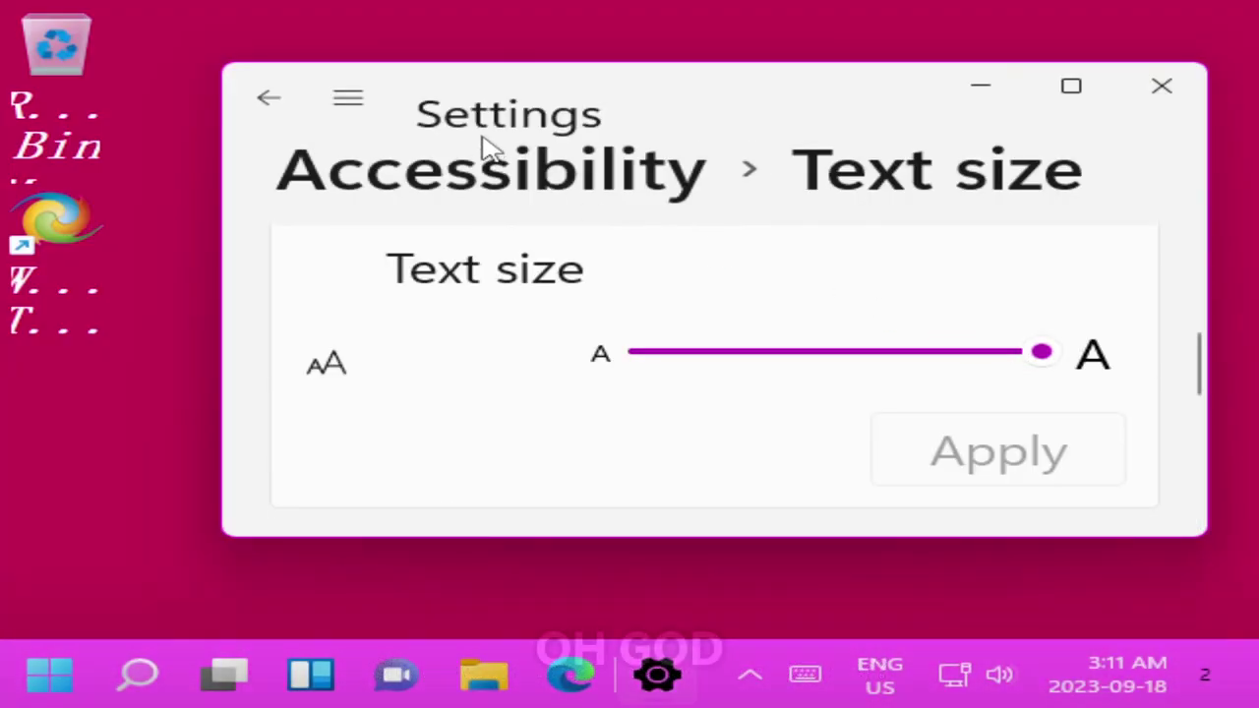
Change the mouse pointer to the inverted style at its maximum size and return to the Accessibility page
drag(609, 123, 528, 140)
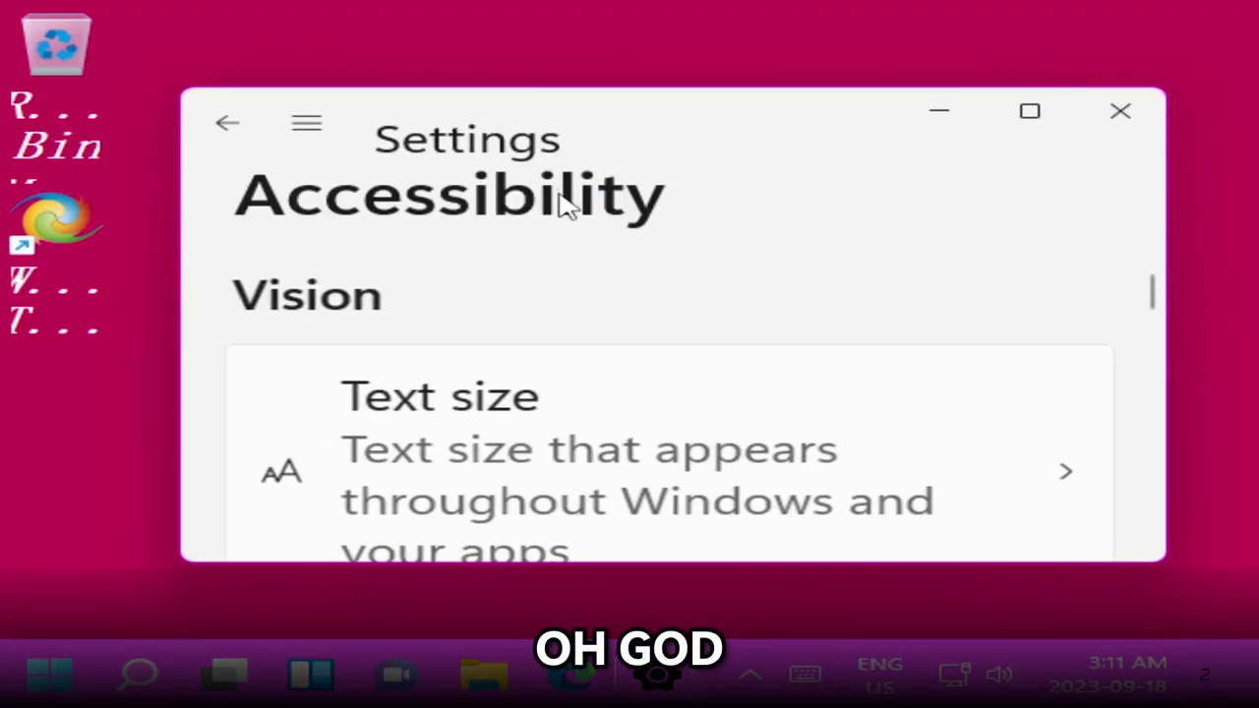
scroll(1008, 330, down, 3)
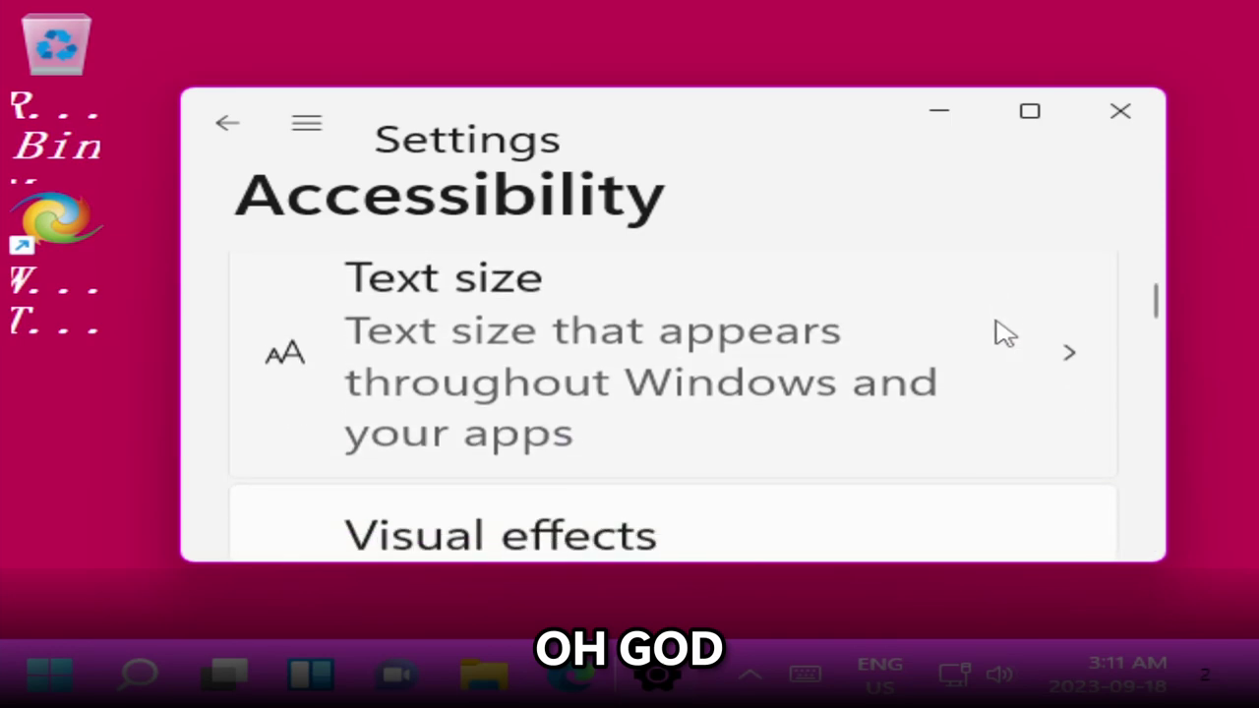
scroll(1003, 332, down, 4)
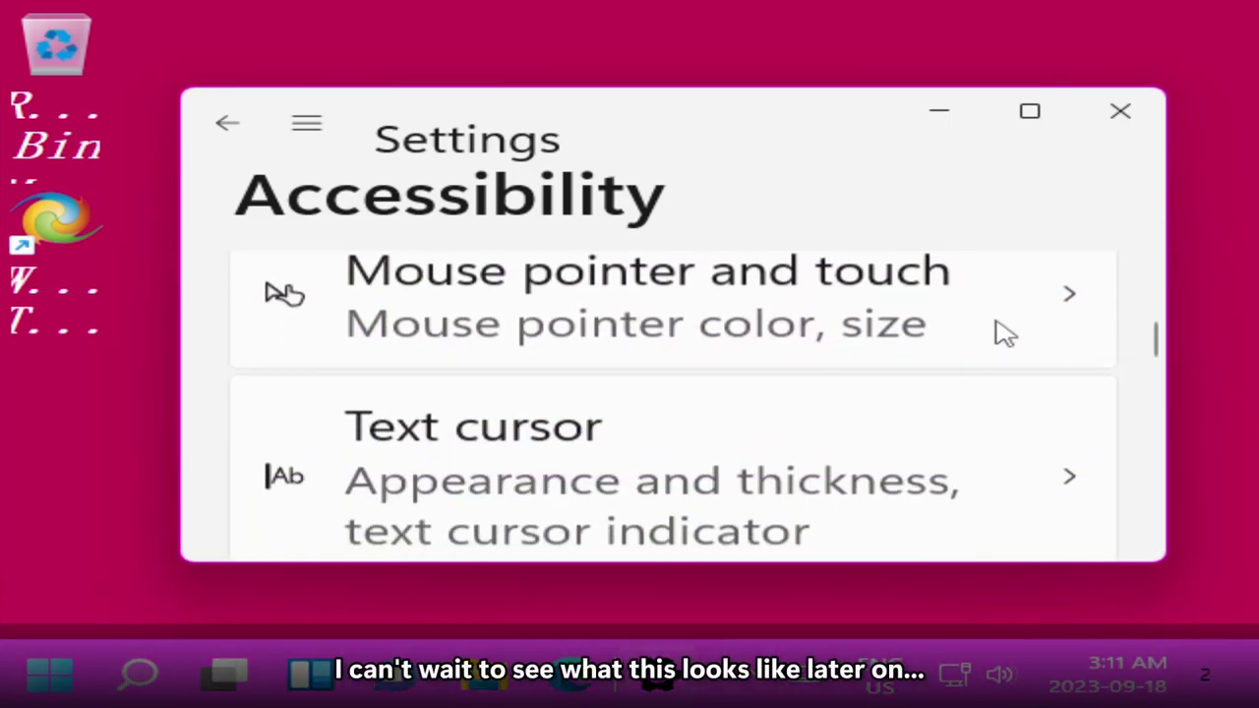
click(1008, 323)
scroll(978, 326, down, 3)
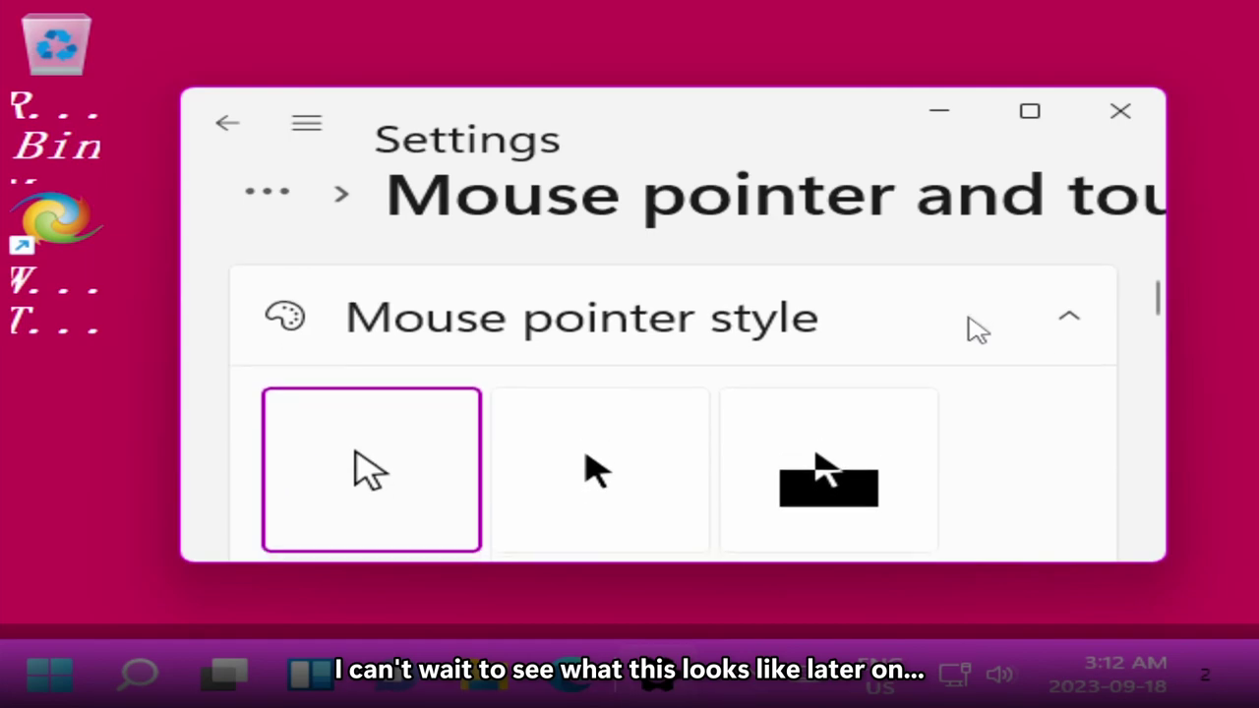
scroll(622, 373, down, 2)
drag(598, 466, 1087, 476)
key(alt+Left)
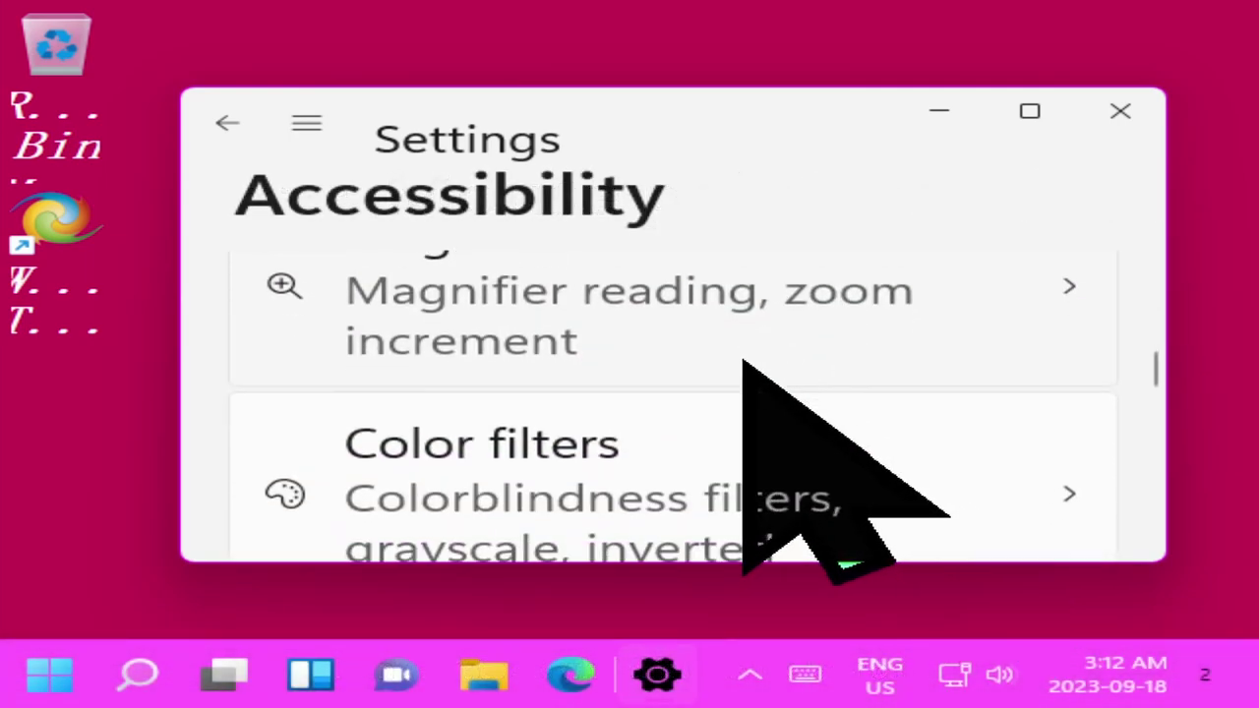
Turn on color filters and choose the Inverted filter
scroll(744, 393, down, 1)
scroll(745, 364, down, 2)
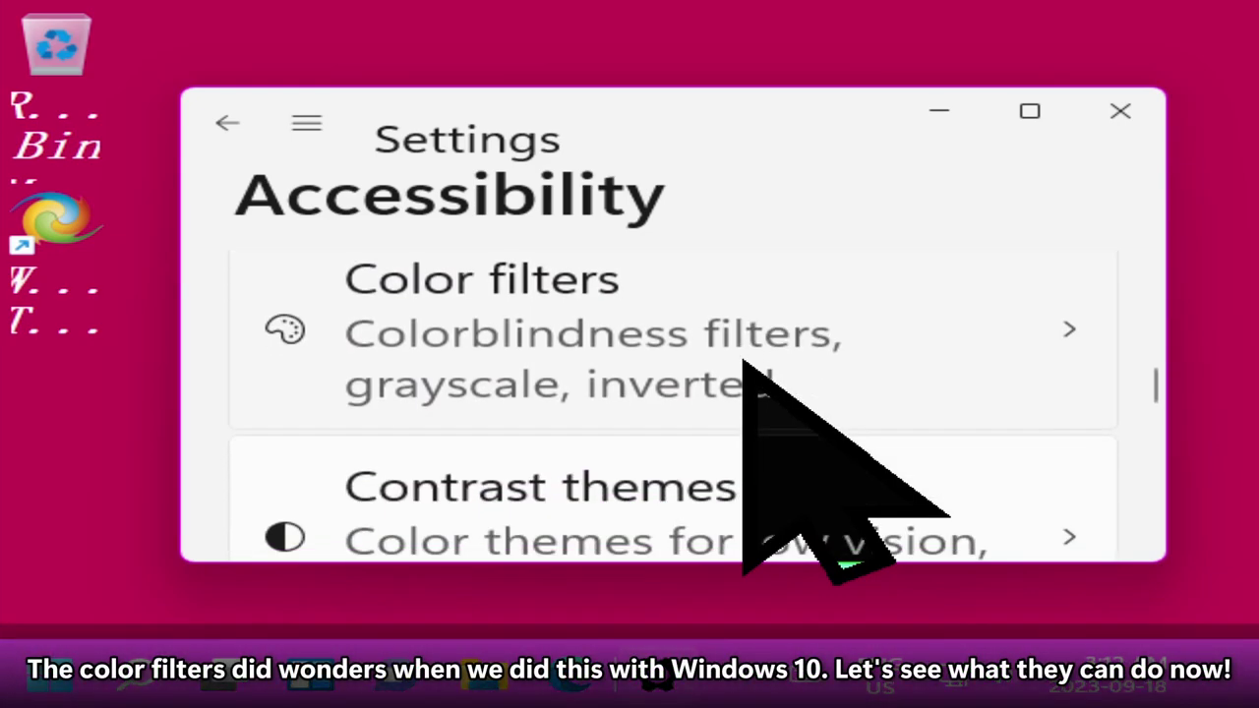
click(759, 295)
scroll(754, 302, down, 1)
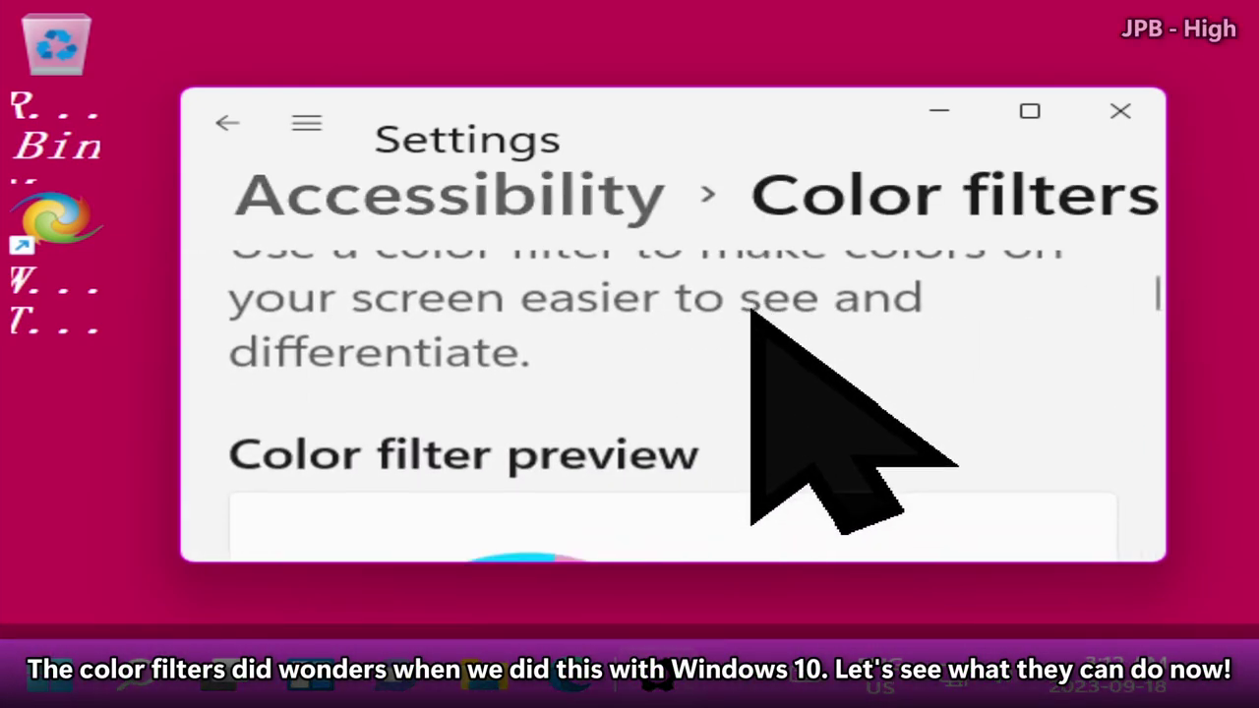
scroll(752, 314, down, 2)
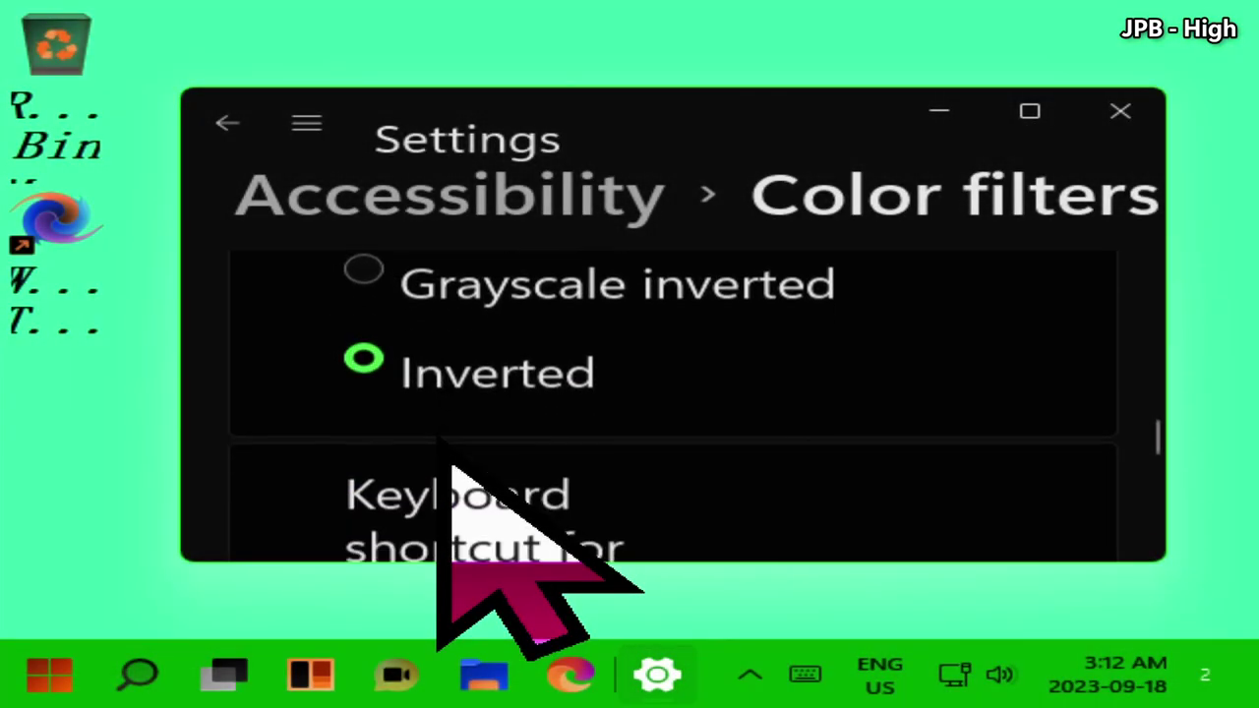
Look through the related settings on the Color filters page and return to the list of Accessibility options
scroll(450, 462, down, 4)
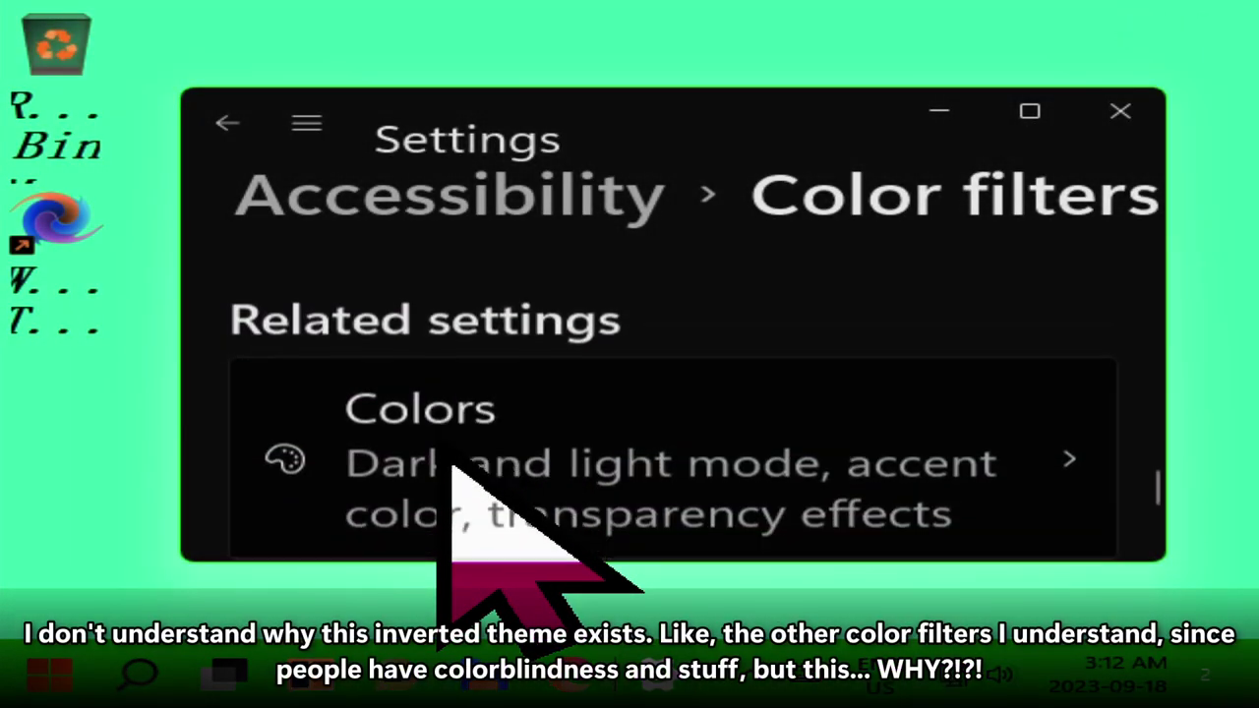
scroll(452, 464, down, 2)
scroll(615, 404, up, 1)
scroll(714, 354, down, 2)
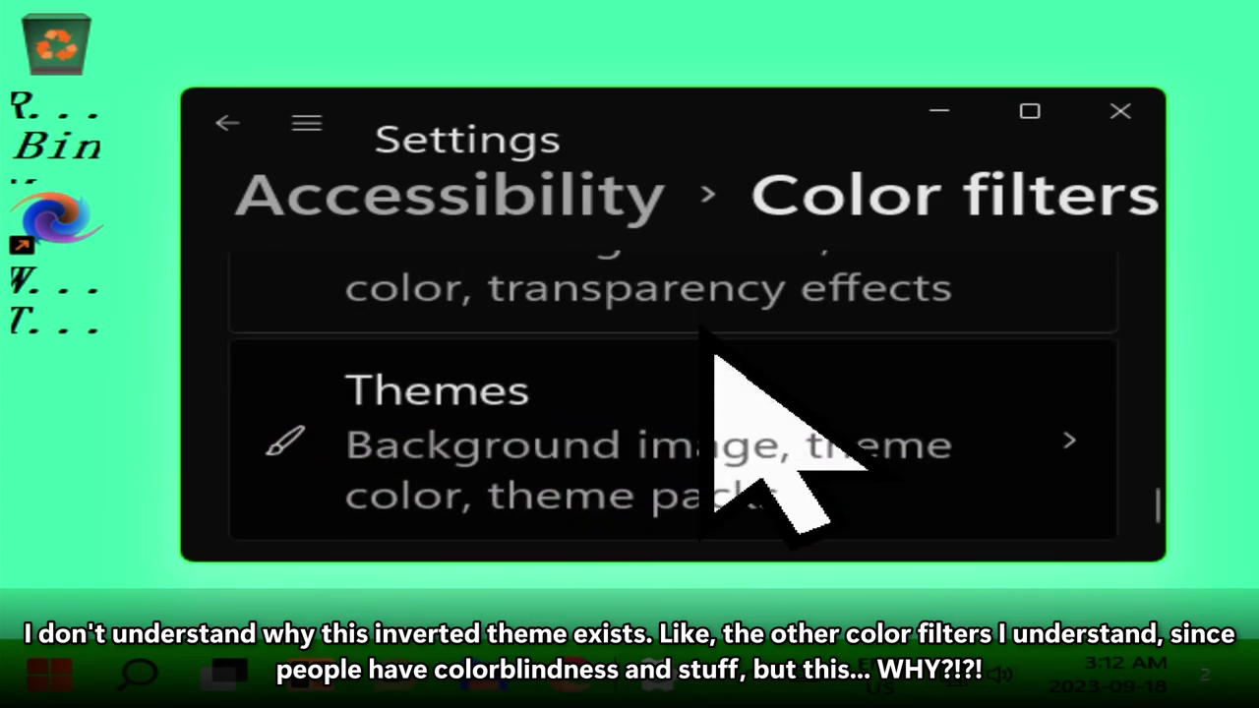
scroll(724, 362, up, 1)
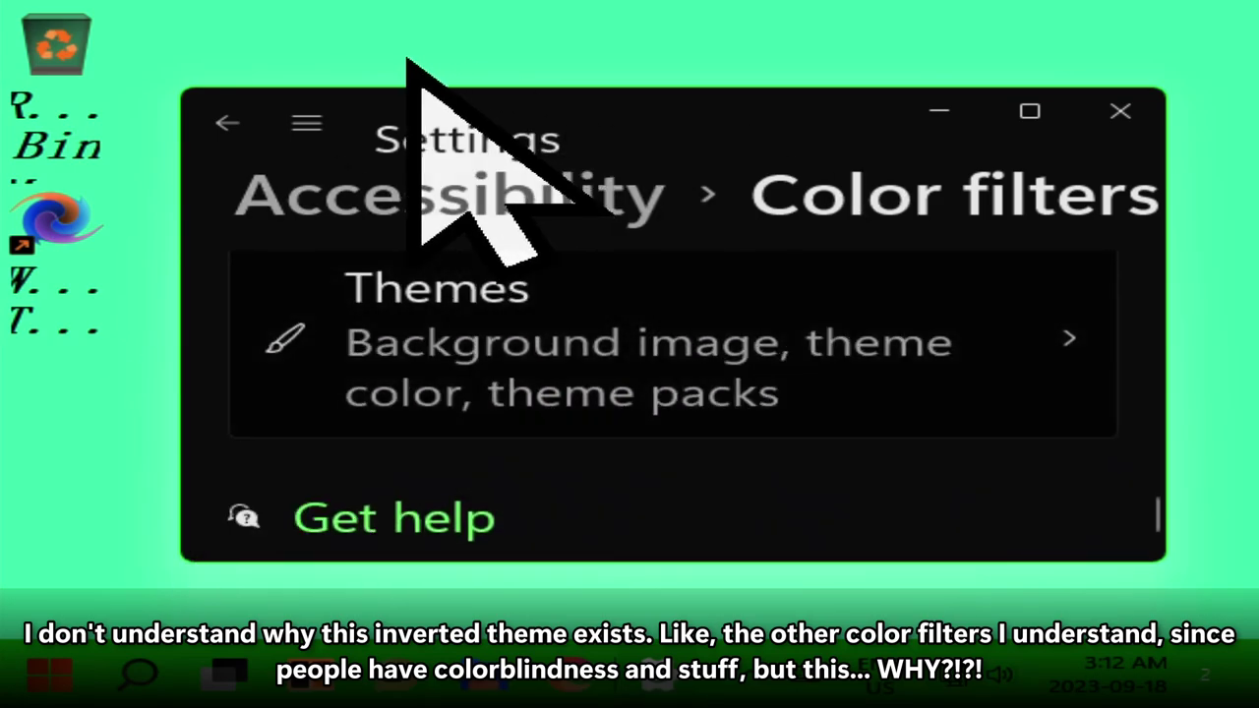
click(507, 197)
scroll(590, 337, down, 5)
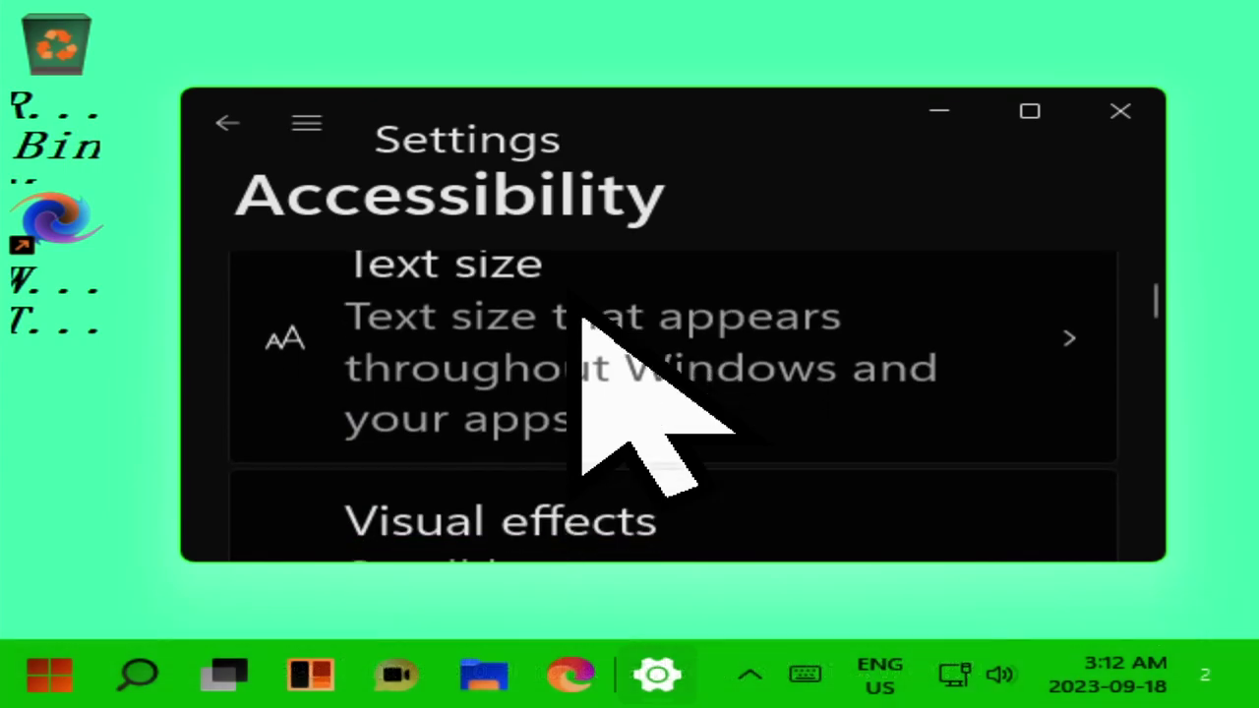